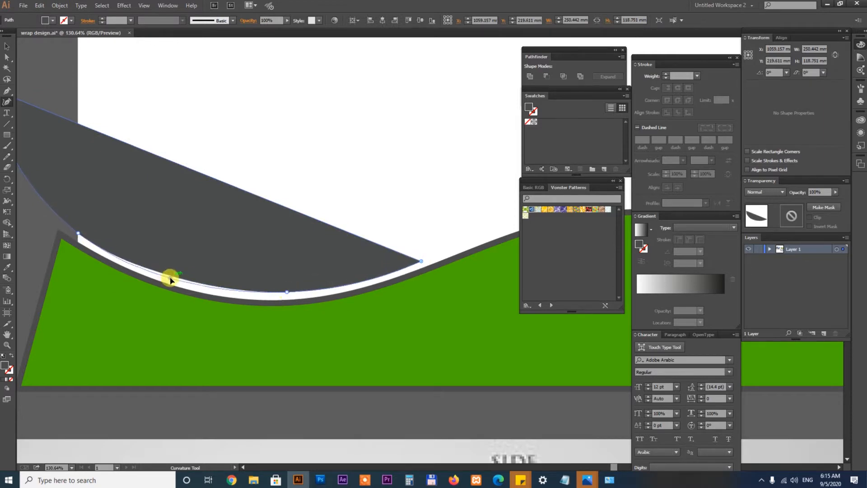
- Undo the last curve edit on the dark grey swoosh
key(ctrl+z)
scroll(234, 186, down, 3)
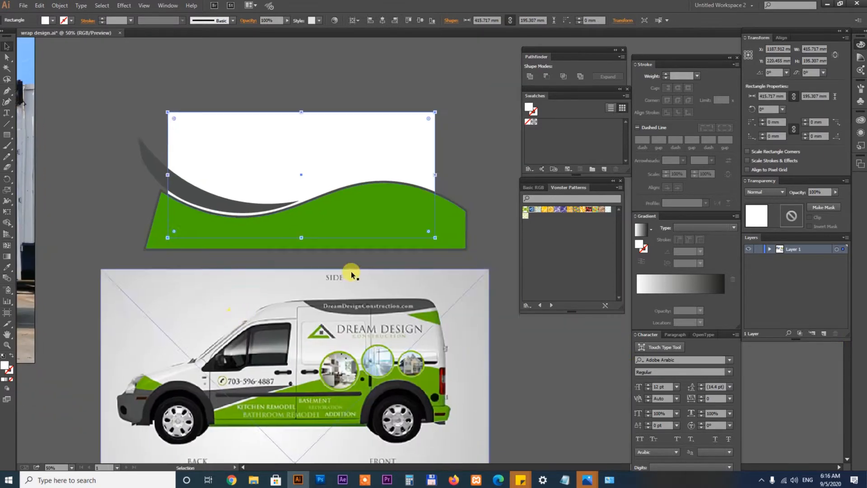
- Draw three white circles of decreasing size along the green wave's crest, the smallest about 52.8 mm wide
scroll(352, 273, up, 3)
click(6, 135)
drag(352, 229, 396, 274)
key(v)
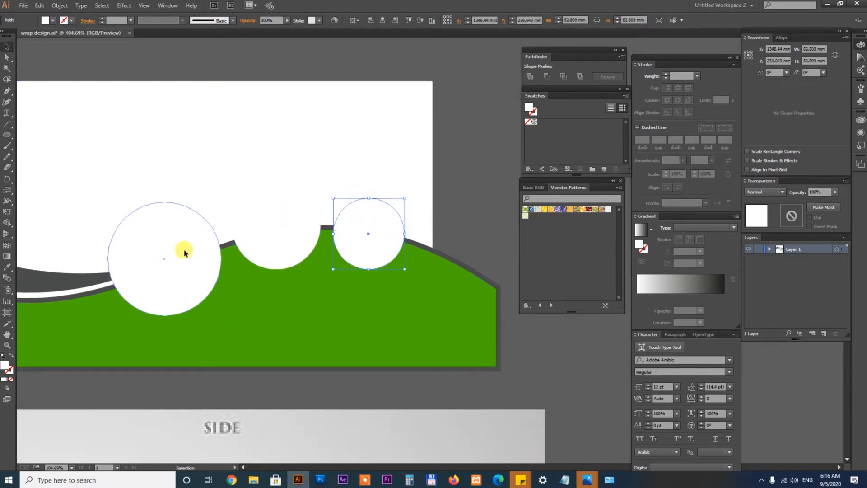
- Add slightly larger copies behind the three white circles and fill them with the wave's green to form rings
click(130, 13)
click(225, 222)
click(581, 251)
shift+click(303, 188)
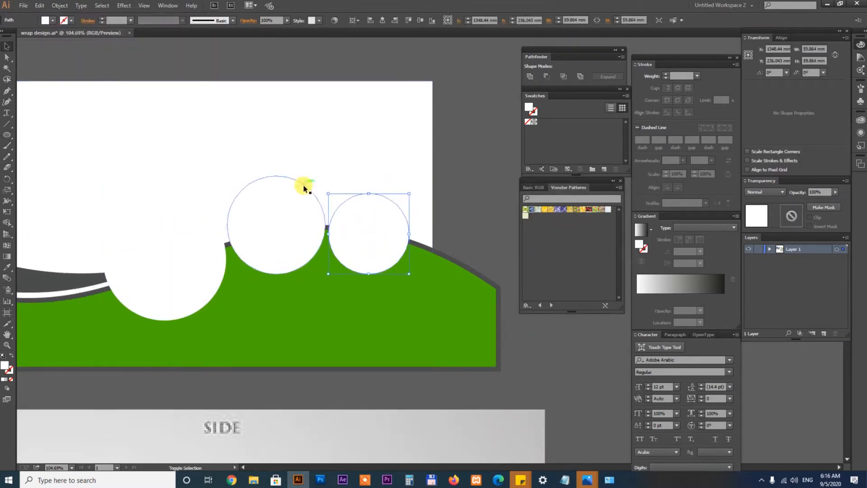
key(i)
click(289, 298)
key(v)
click(551, 344)
scroll(305, 229, down, 2)
drag(300, 309, 351, 273)
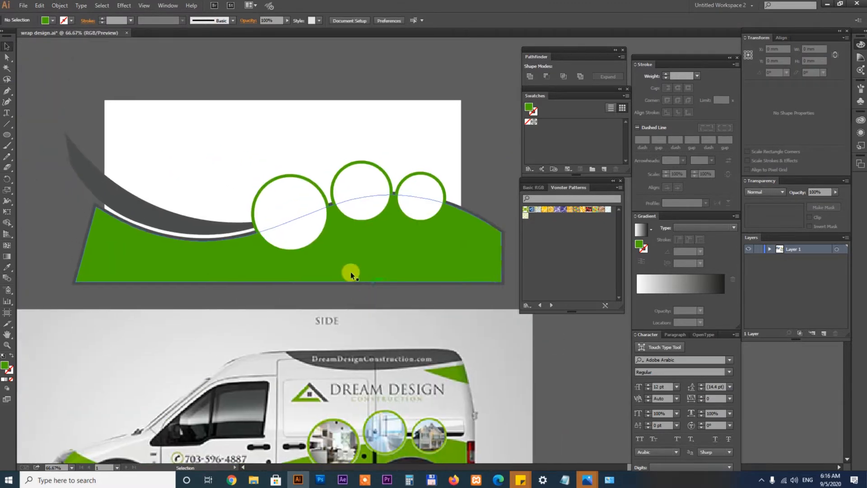
- Place Logo 2(2).png from the project folder at the white panel's upper-left corner and embed it
key(alt+Tab)
drag(668, 145, 242, 138)
drag(306, 163, 306, 163)
drag(217, 131, 214, 135)
click(152, 20)
drag(61, 73, 515, 307)
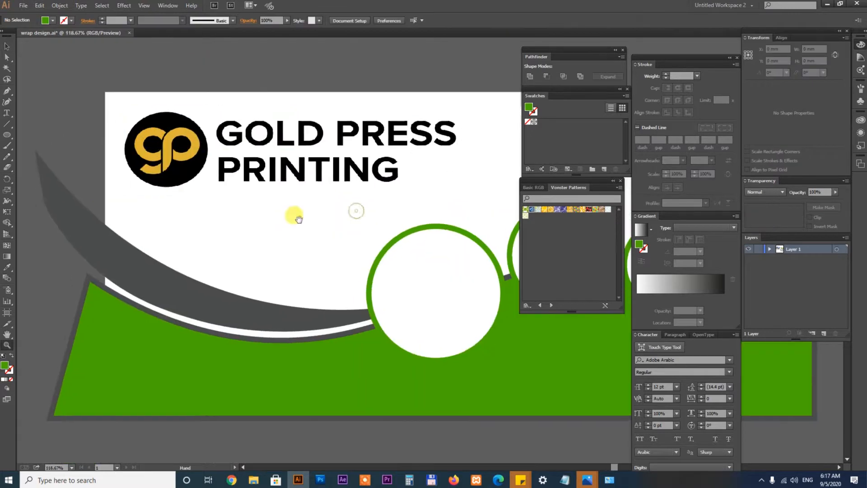
- Recolour the dark grey swoosh with the gold sampled from the Gold Press Printing logo
click(234, 310)
key(i)
click(166, 151)
click(287, 235)
- Fill the green wave with the black sampled from the logo
click(199, 362)
key(i)
click(116, 117)
click(124, 113)
key(v)
- Recolour the three green circle rings with the logo's gold
drag(289, 203, 200, 213)
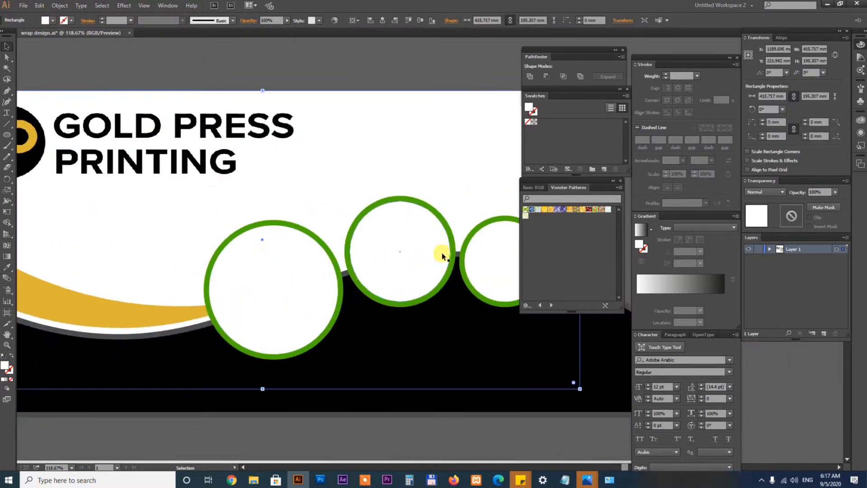
click(462, 252)
shift+click(425, 201)
click(39, 135)
key(v)
scroll(344, 348, left, 5)
click(345, 348)
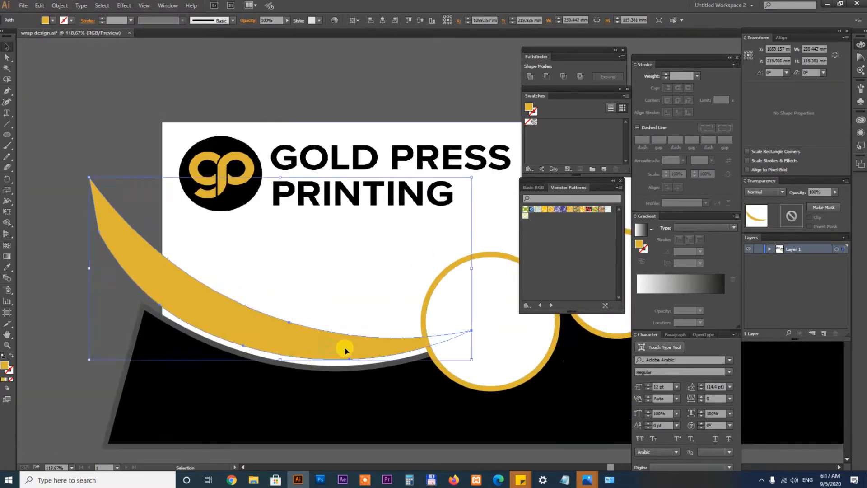
- Create a new artboard about 415.7 mm wide and 198.4 mm high over the white panel
scroll(416, 258, right, 7)
drag(140, 379, 499, 362)
key(ctrl+minus)
key(ctrl+minus)
key(shift+o)
drag(118, 170, 475, 339)
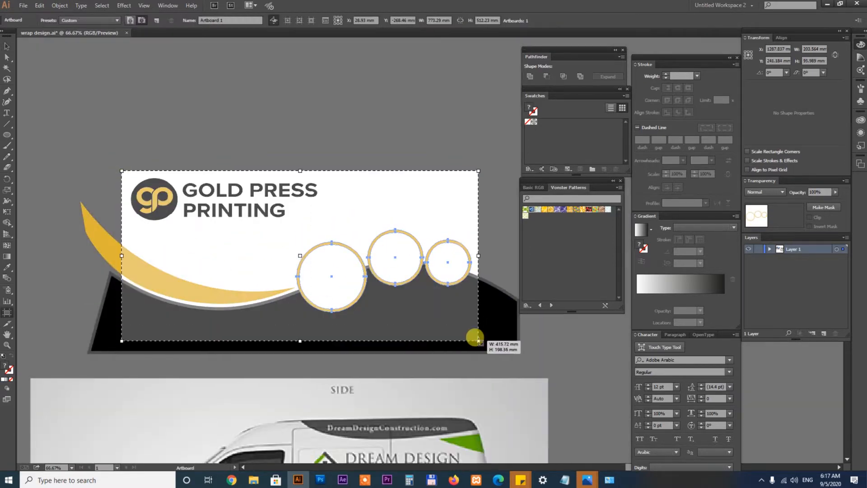
- Open Murals on Wall Logo _Converted_.pdf from the project folder in Illustrator
click(254, 479)
click(717, 453)
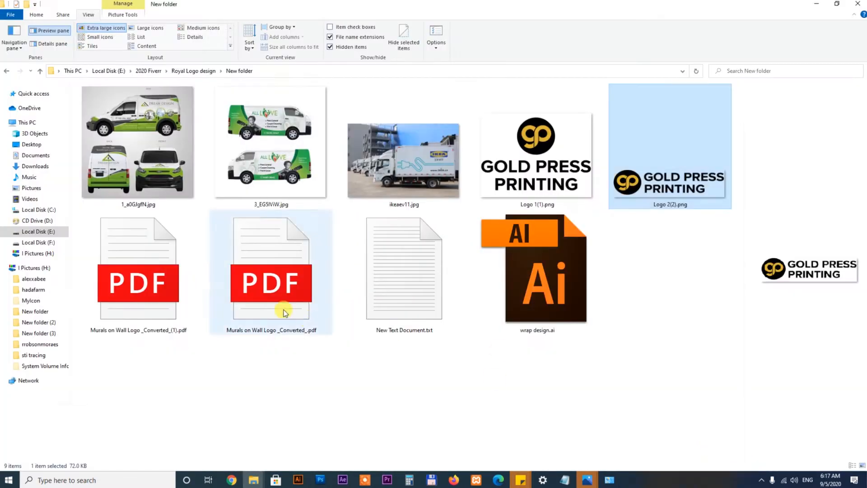
drag(280, 310, 477, 256)
click(476, 253)
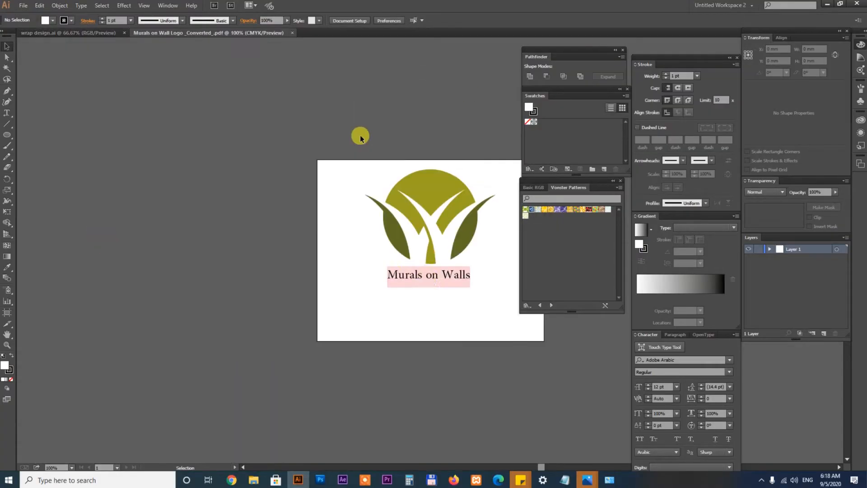
- Look up the logo's missing Aurora font in the browser and open its download page on dafontfree.net
key(ctrl+c)
key(alt+Tab)
key(ctrl+l)
key(ctrl+v)
key(Return)
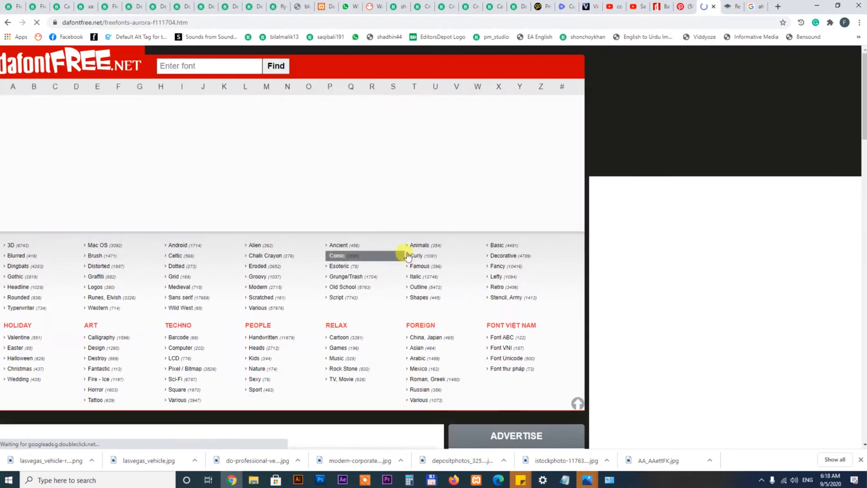
scroll(397, 280, down, 2)
scroll(839, 173, up, 3)
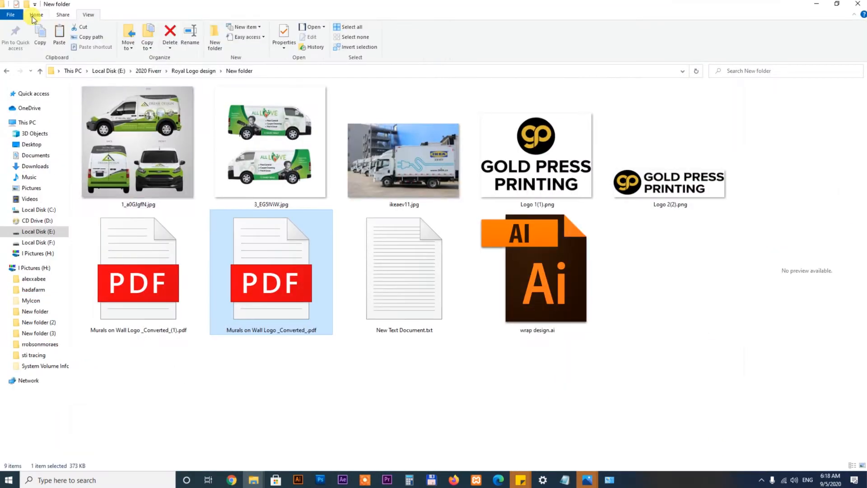
- Open the folder with the extracted font and install AuroraBoldCondensedBT.ttf
click(139, 158)
double_click(139, 160)
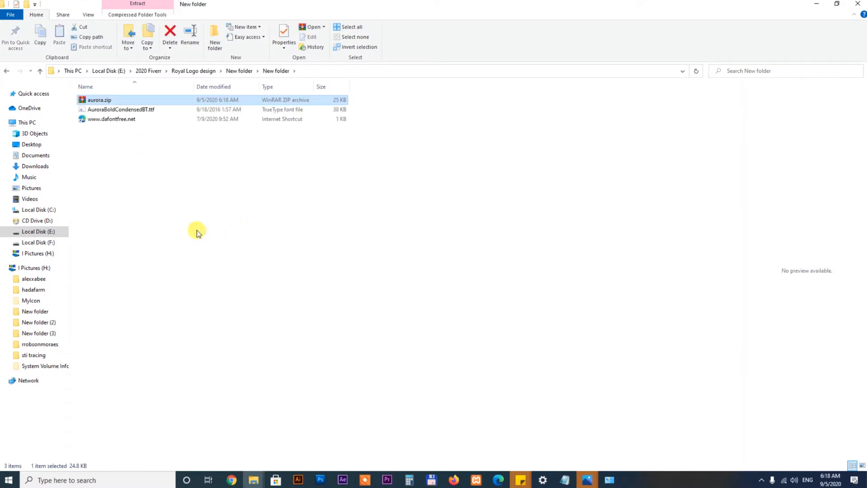
right_click(136, 109)
click(142, 149)
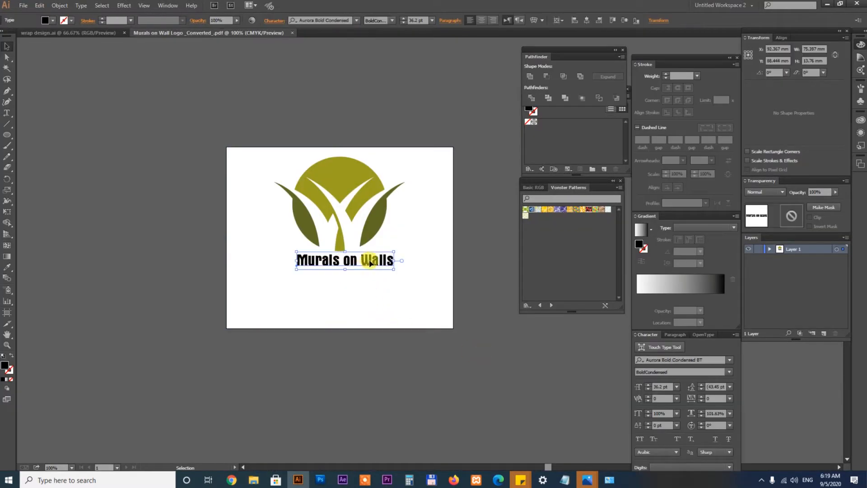
- Group the tree mark with its Murals on Walls text and copy the group into wrap design.ai
click(428, 267)
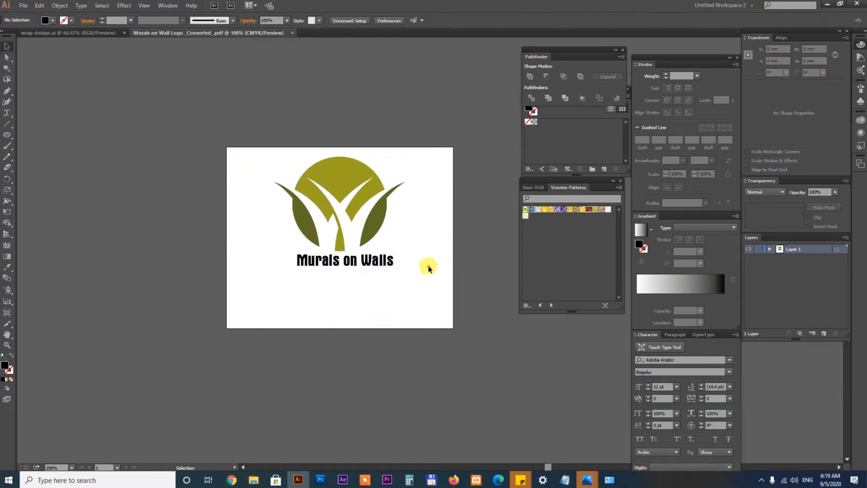
key(ctrl+a)
drag(402, 281, 403, 282)
drag(263, 293, 373, 274)
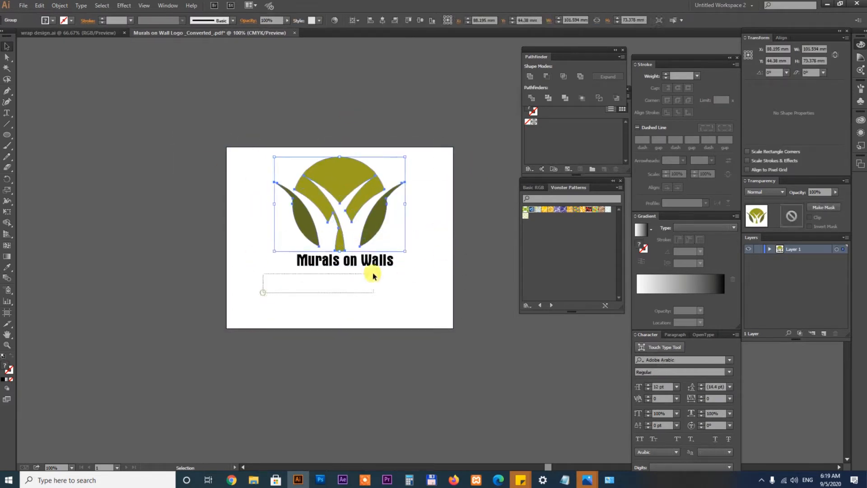
click(299, 20)
key(ctrl+g)
key(ctrl+c)
click(72, 33)
key(ctrl+v)
- Scale the Murals on Walls logo down and position it at the white panel's upper-right corner
drag(423, 241, 361, 187)
drag(242, 137, 484, 305)
drag(393, 318, 345, 276)
drag(313, 227, 335, 233)
click(428, 247)
key(ctrl+minus)
key(ctrl+minus)
key(ctrl+minus)
drag(194, 157, 233, 123)
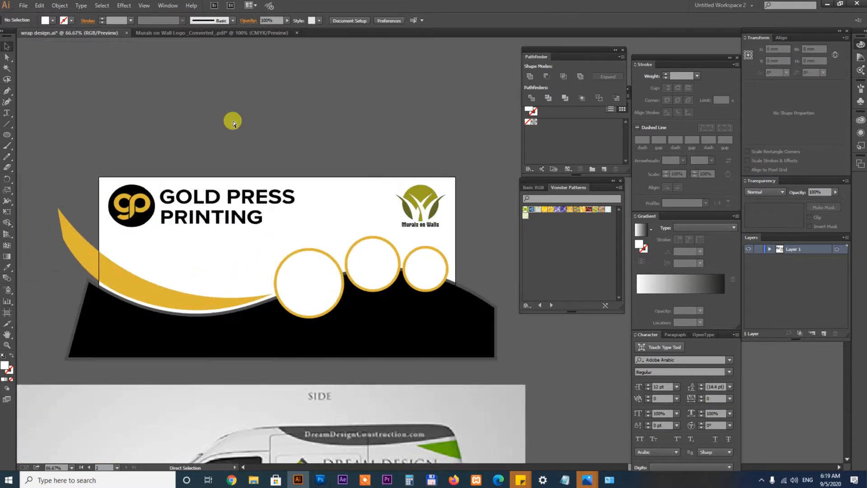
- Scale the Gold Press Printing logo down slightly from its lower-right corner
drag(466, 348, 467, 349)
key(ctrl+minus)
key(ctrl+minus)
mouse_move(272, 274)
mouse_down()
mouse_move(378, 259)
mouse_move(269, 291)
mouse_up()
click(271, 236)
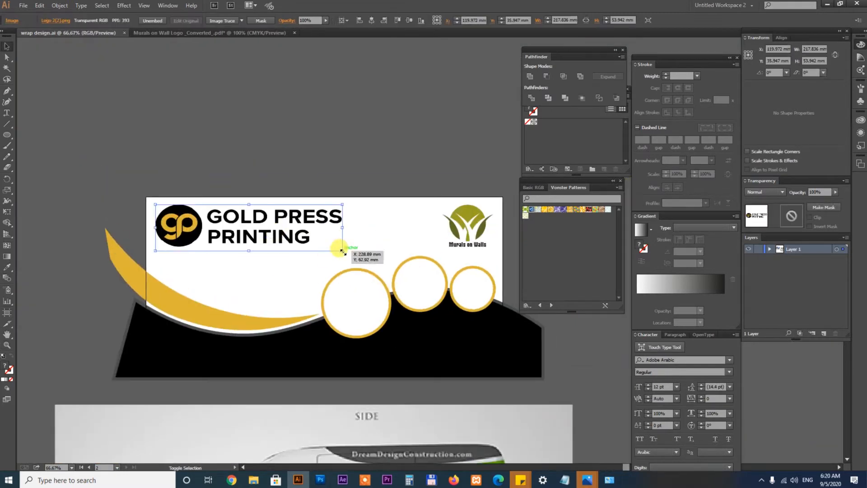
click(256, 146)
drag(362, 307, 293, 237)
click(254, 479)
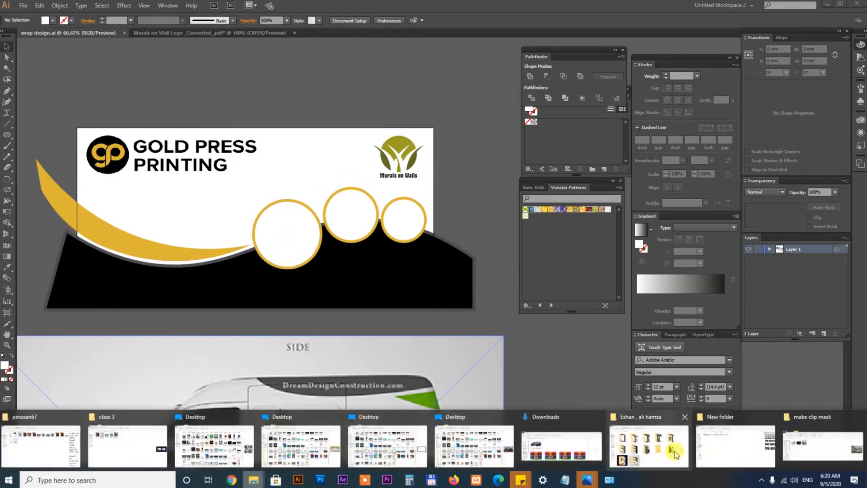
click(736, 448)
click(351, 267)
key(alt+Left)
double_click(520, 315)
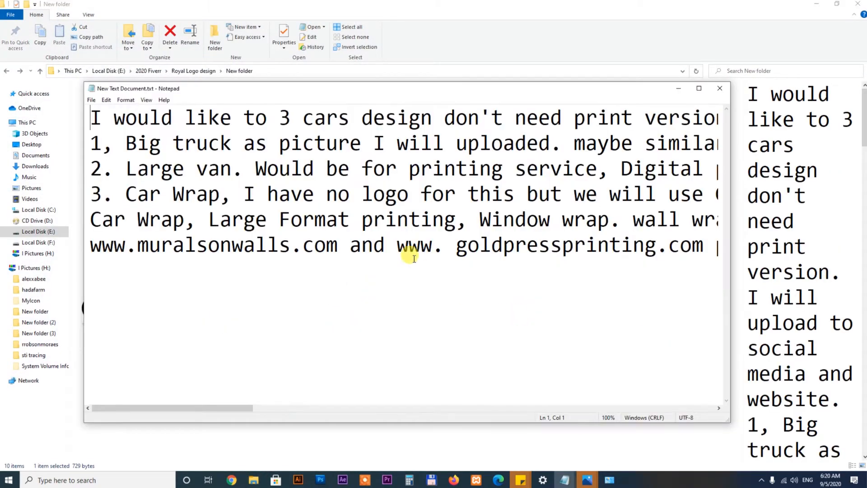
- Return to Illustrator, draw a rectangle over the artboard and use it as the clipping mask for the design
click(297, 480)
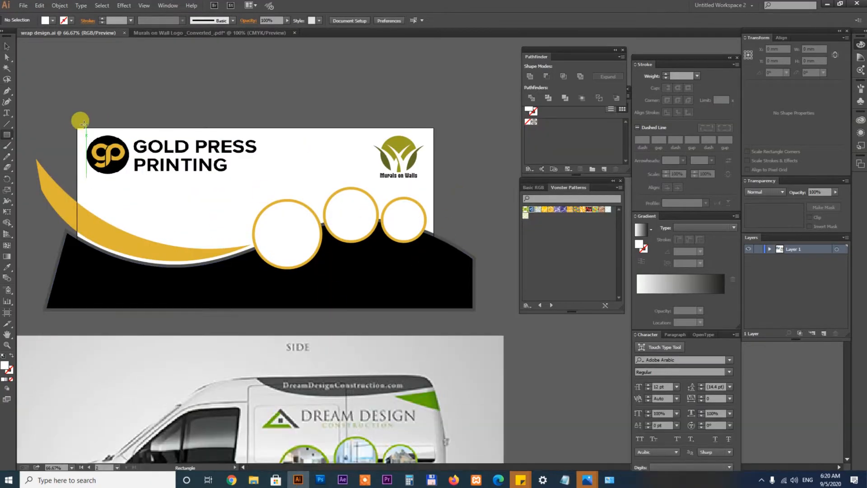
drag(431, 291, 434, 296)
key(v)
drag(464, 68, 158, 278)
key(ctrl+7)
- Inside the clip group, extend the mask's lower edge down to the artboard's bottom edge
double_click(353, 283)
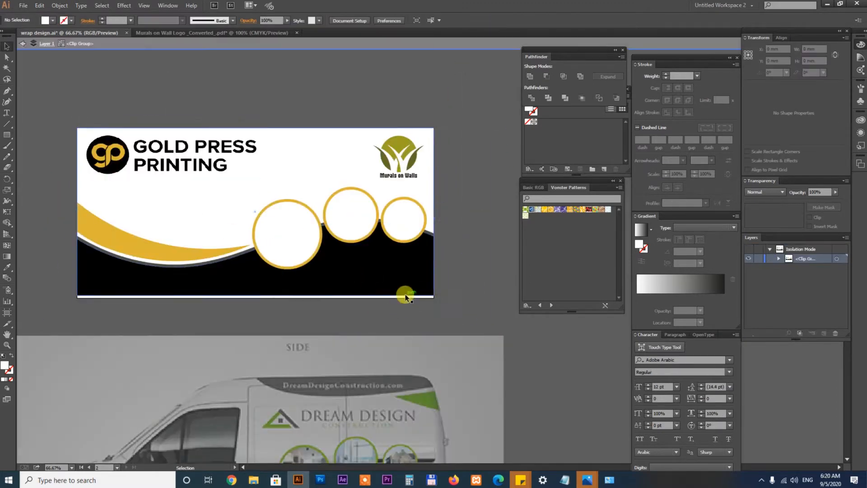
click(406, 295)
drag(255, 295, 255, 296)
double_click(305, 317)
scroll(305, 317, up, 5)
key(t)
click(250, 258)
key(ctrl+v)
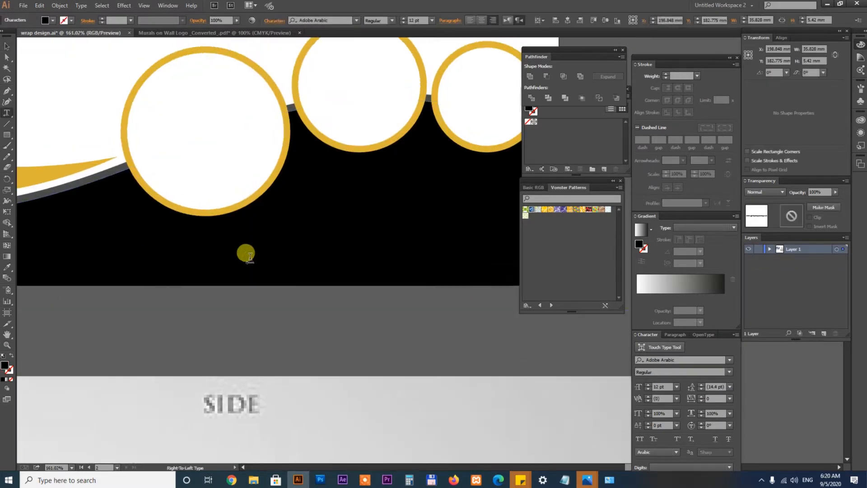
drag(406, 277, 444, 257)
- Fill the web address text with the logo's gold and set its font to Gotham Bold Italic
drag(556, 50, 641, 48)
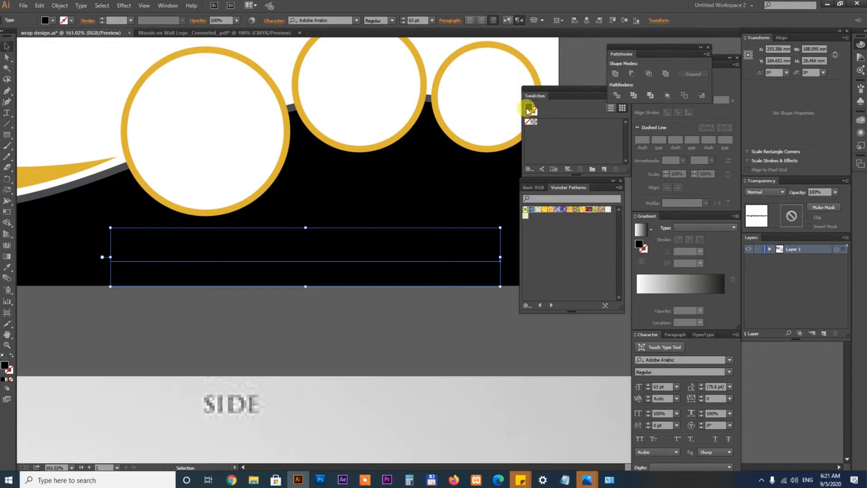
double_click(529, 109)
drag(336, 194, 308, 170)
click(530, 181)
text(igoth)
key(Down)
key(Down)
key(Down)
key(Down)
key(Down)
key(Down)
key(Down)
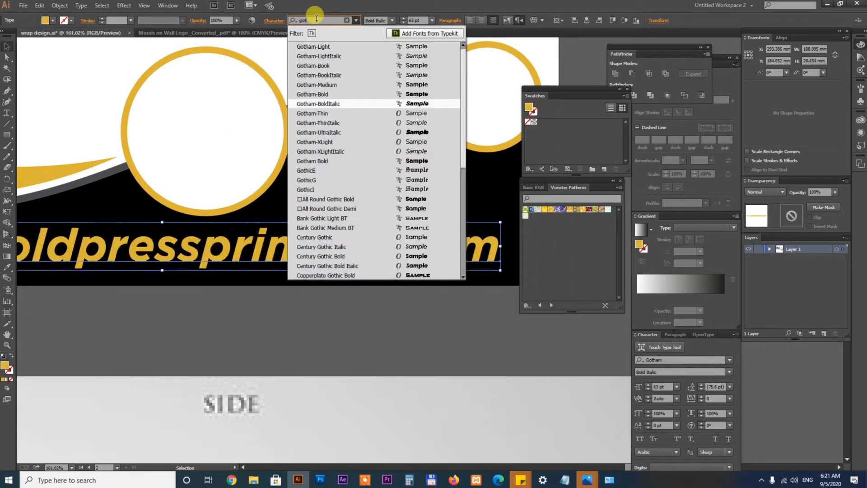
key(Return)
- Scale the web address down and move it to the lower-left part of the black wave
drag(500, 271, 406, 265)
drag(502, 298, 435, 314)
drag(316, 270, 444, 266)
scroll(445, 265, down, 5)
drag(211, 276, 320, 277)
drag(425, 265, 233, 266)
drag(379, 276, 292, 270)
click(248, 321)
- Draw a small gold bar from the artboard's left edge to the start of the web address
scroll(68, 267, up, 8)
key(m)
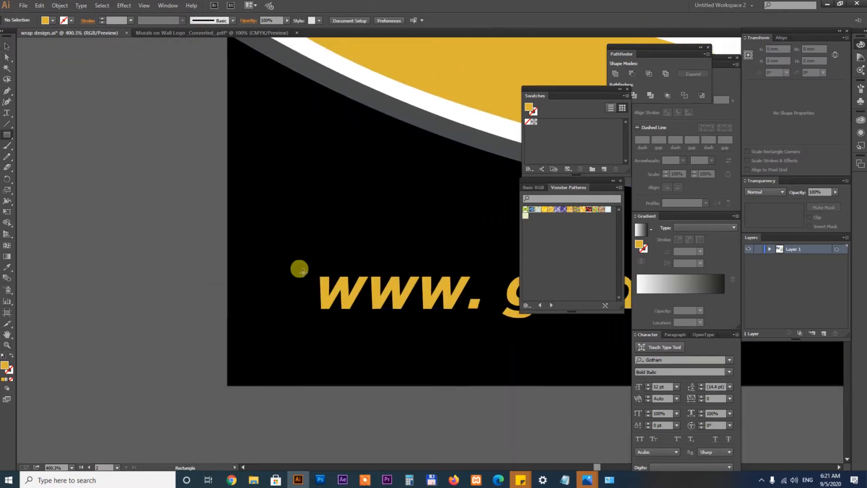
click(189, 321)
scroll(189, 321, down, 10)
- Check the project folder, switch to Chrome and examine the services listed on the goldpressprinting.com home page
click(253, 480)
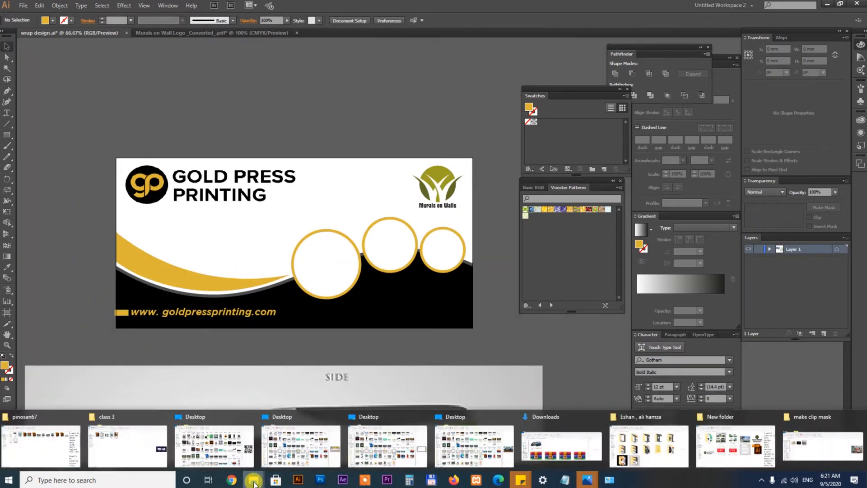
click(740, 446)
click(231, 479)
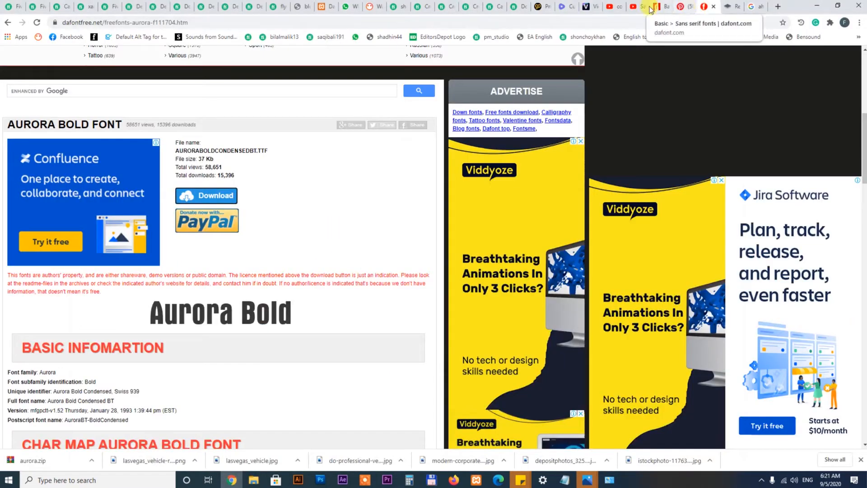
click(544, 7)
scroll(714, 230, down, 7)
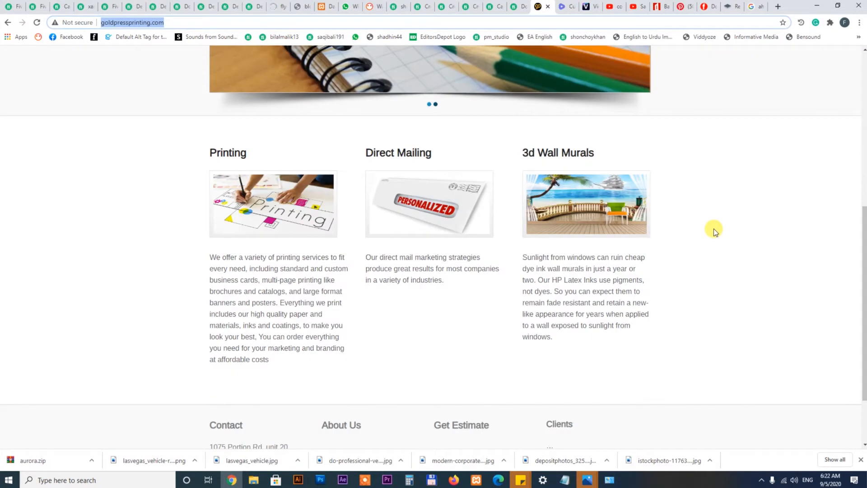
- Examine the website's Printing, Direct Mailing, Bill Print & Mail and Wide Format Printing pages for service content
scroll(713, 228, up, 6)
click(271, 73)
scroll(687, 228, down, 1)
scroll(597, 331, up, 1)
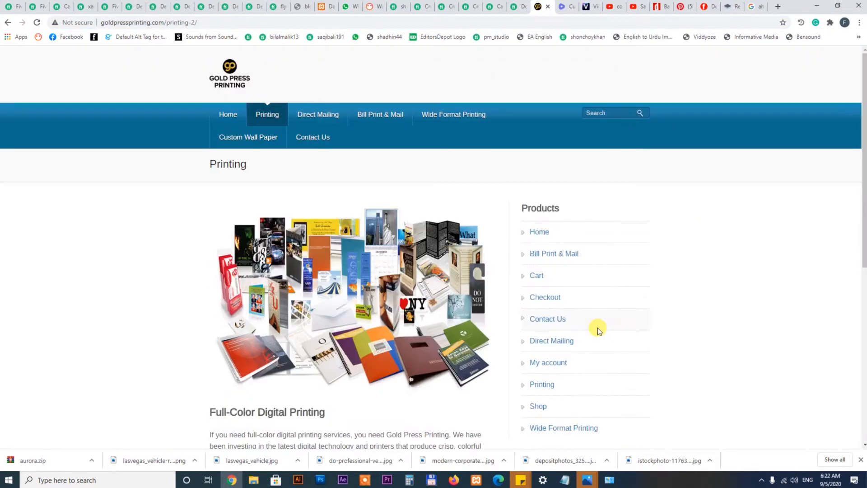
scroll(412, 300, down, 4)
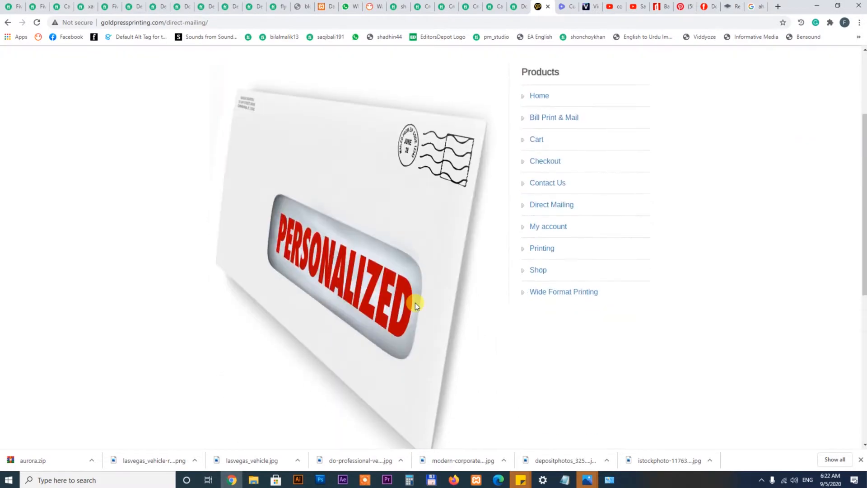
scroll(389, 181, up, 3)
click(367, 70)
scroll(426, 194, down, 10)
scroll(427, 195, up, 10)
click(445, 114)
scroll(443, 254, down, 5)
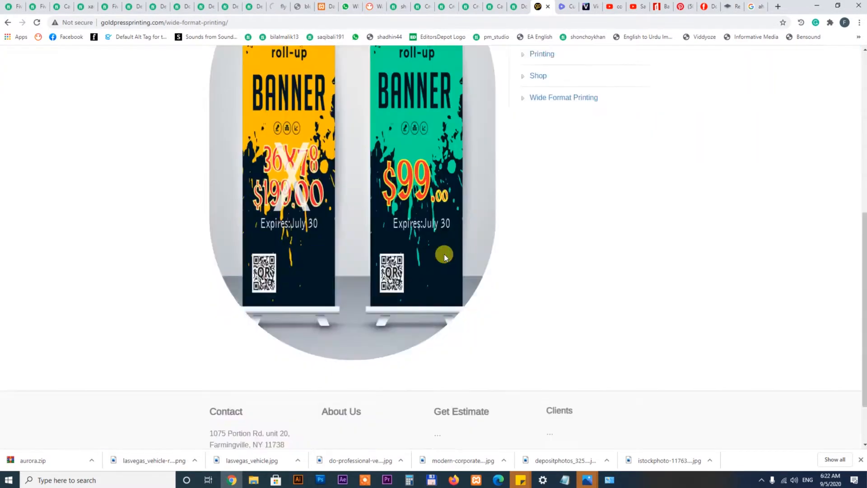
scroll(403, 169, up, 4)
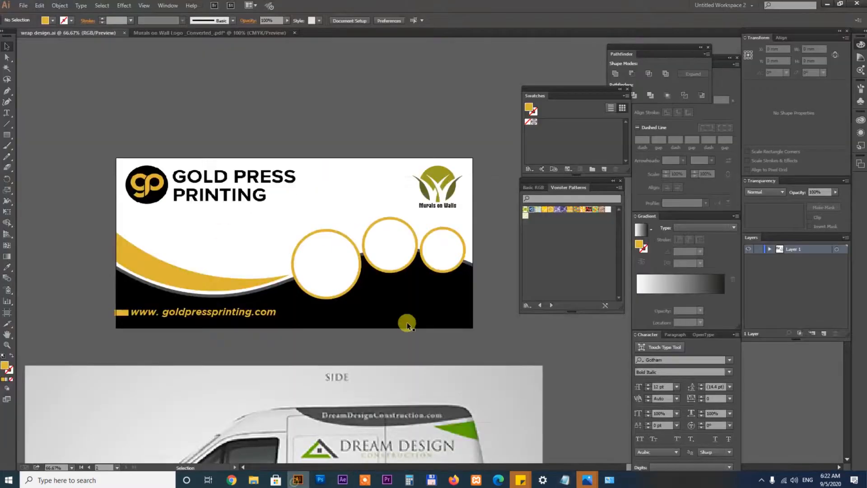
scroll(406, 323, up, 3)
scroll(362, 360, down, 2)
drag(155, 368, 313, 368)
drag(242, 352, 506, 374)
drag(450, 353, 428, 350)
double_click(434, 351)
text(www.muralsonwalls.com)
click(7, 46)
scroll(468, 406, up, 4)
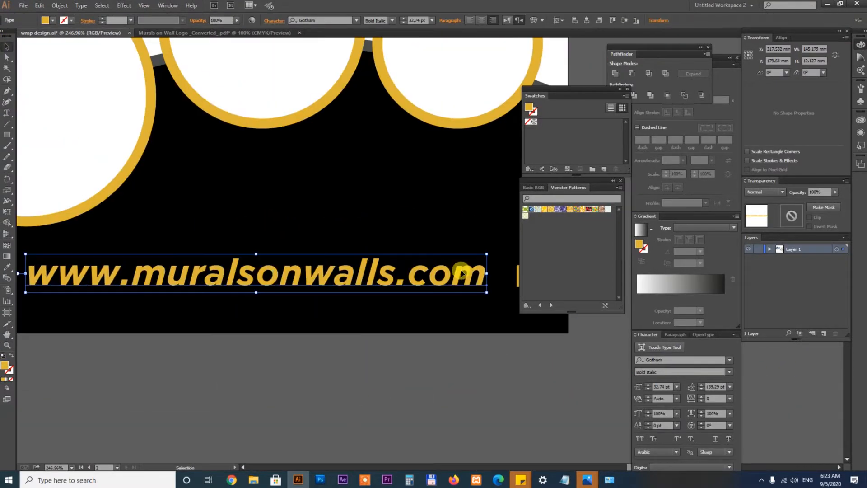
- Try a black-filled copy of the curved wave along the artboard's upper-right edge and delete it
scroll(460, 273, down, 4)
click(459, 323)
drag(459, 298, 435, 320)
double_click(142, 324)
drag(144, 324, 366, 197)
double_click(319, 203)
key(i)
click(79, 208)
key(v)
double_click(442, 241)
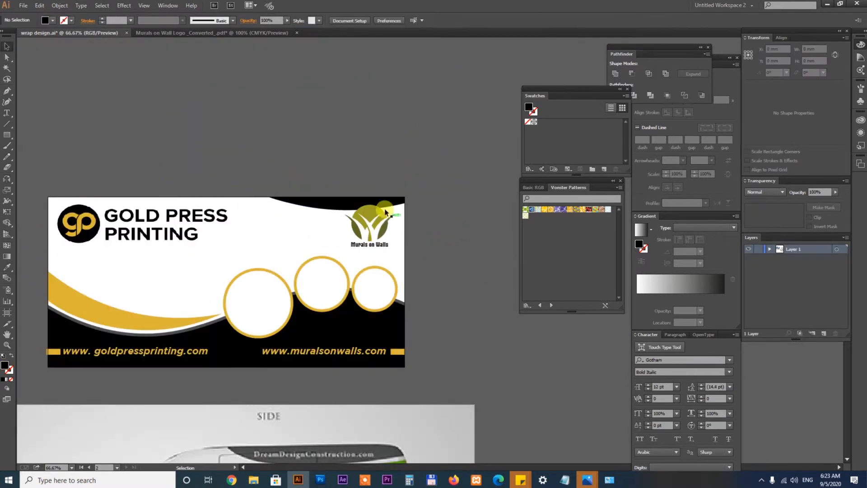
double_click(385, 209)
key(Delete)
- Recolour both web addresses on the black wave to white
drag(327, 313, 371, 261)
click(360, 302)
key(i)
click(240, 232)
key(v)
click(391, 336)
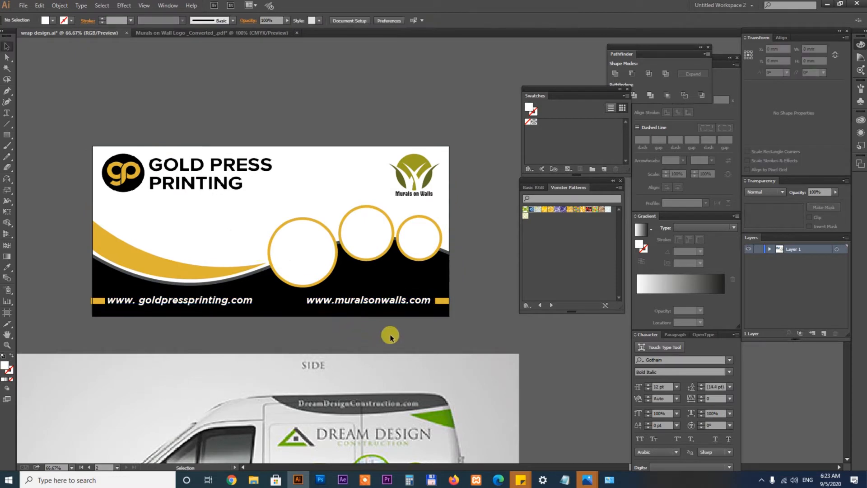
- Switch to the Notepad brief and copy the line "Car Wrap, Large Format printing, Window wrap. wall wrap signs"
click(618, 479)
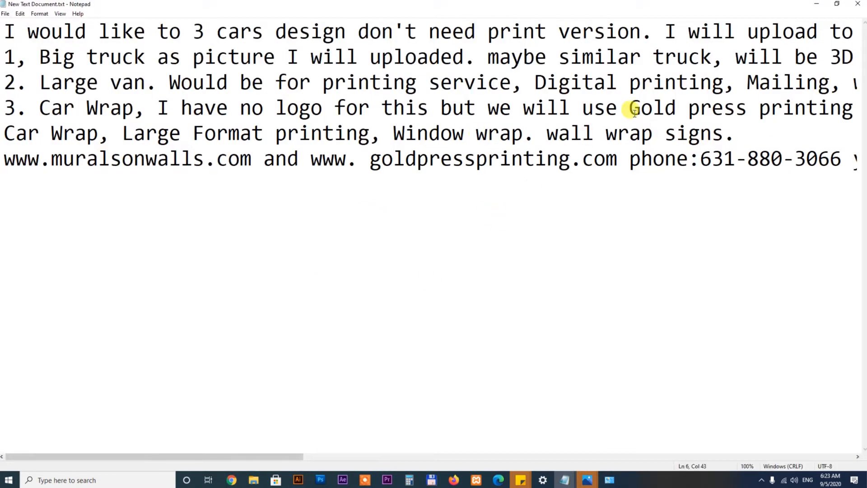
drag(727, 134, 5, 133)
key(ctrl+c)
- Return to Illustrator and paste the services line into a new area text box below the Gold Press Printing logo at 25 pt
key(alt+Tab)
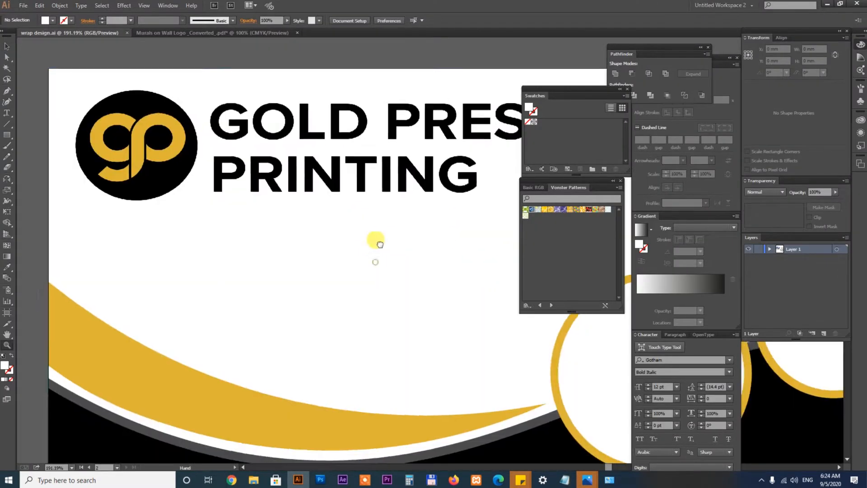
key(t)
drag(123, 219, 477, 320)
key(ctrl+v)
text(25)
key(Return)
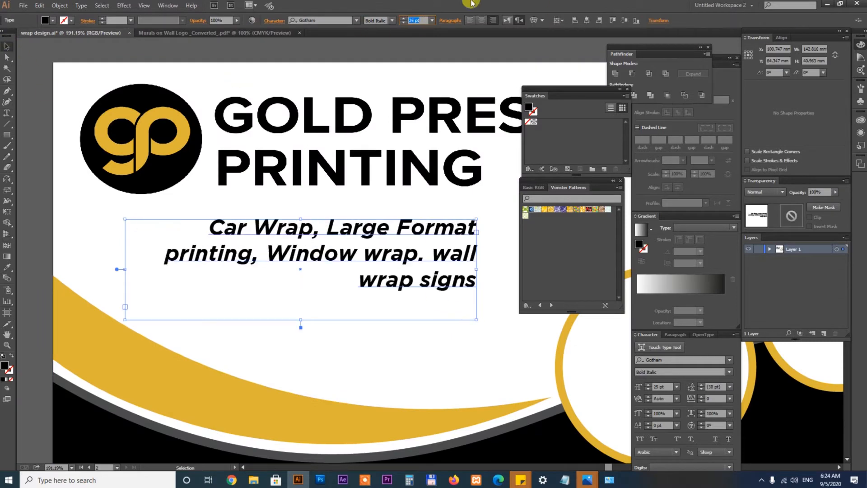
- Split the services text into four left-aligned lines: Car Wrap, Large Format printing, Window wrap and wall wrap signs, without separating punctuation
click(251, 228)
key(BackSpace)
key(BackSpace)
key(Return)
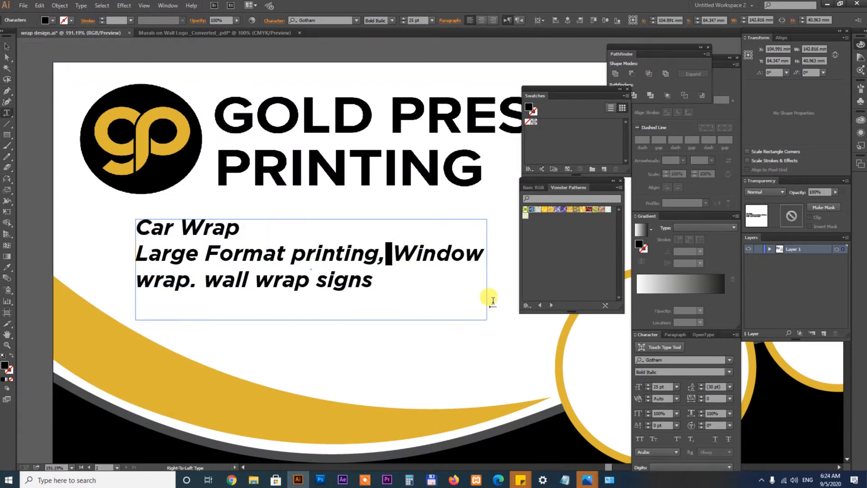
- Narrow the services text box to about 106 mm and move it beneath the PRINTING wordmark
click(7, 46)
drag(487, 270, 397, 279)
drag(348, 247, 392, 247)
drag(274, 227, 310, 229)
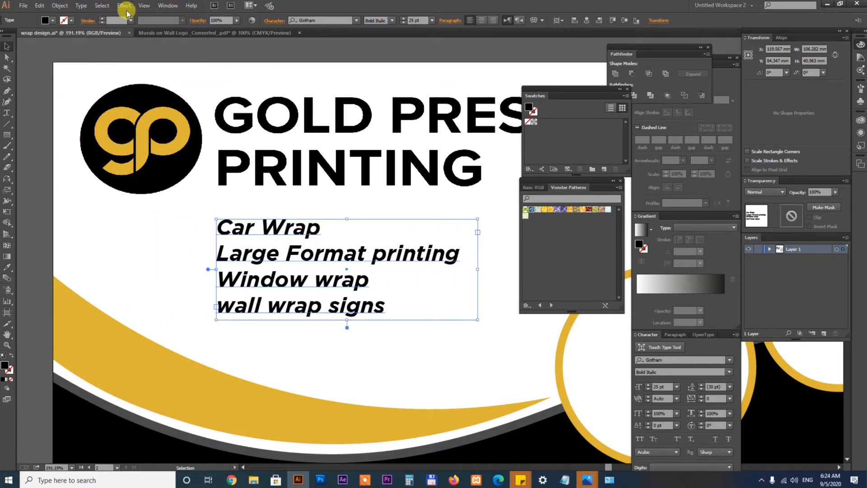
- Change the four-line services list to Title Case
click(82, 6)
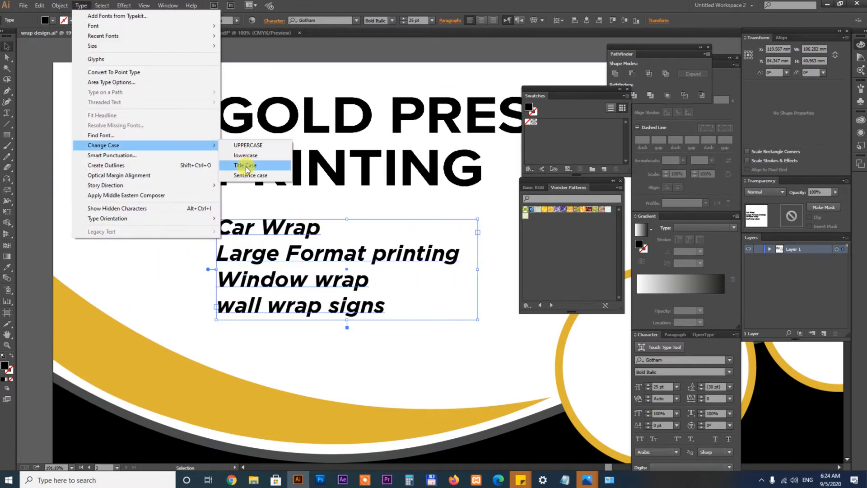
click(246, 165)
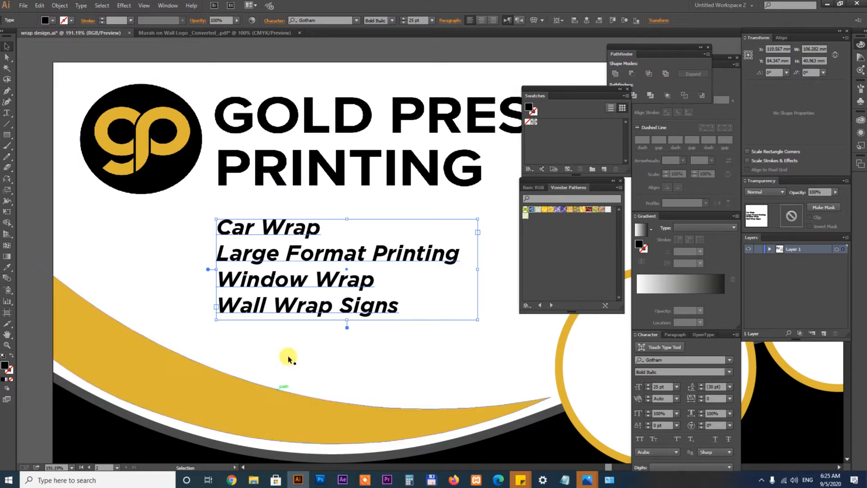
click(296, 342)
- Shift the services list slightly to the right under the wordmark
click(312, 262)
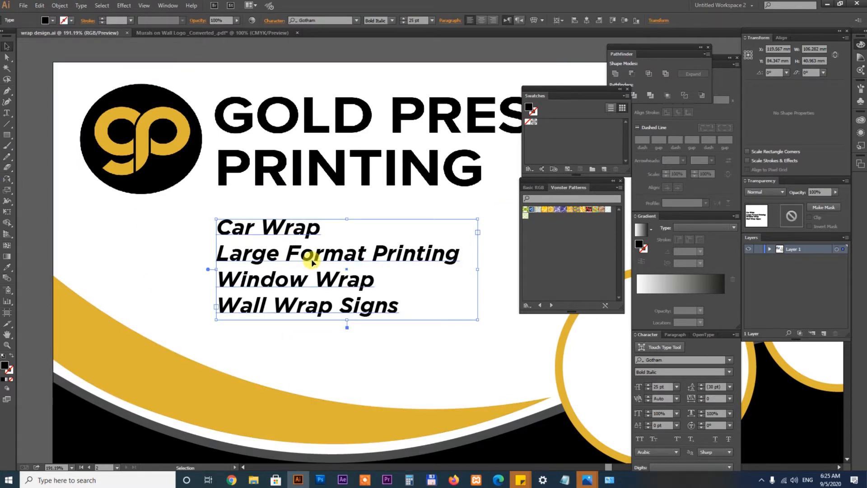
drag(307, 228, 327, 228)
drag(384, 298, 379, 339)
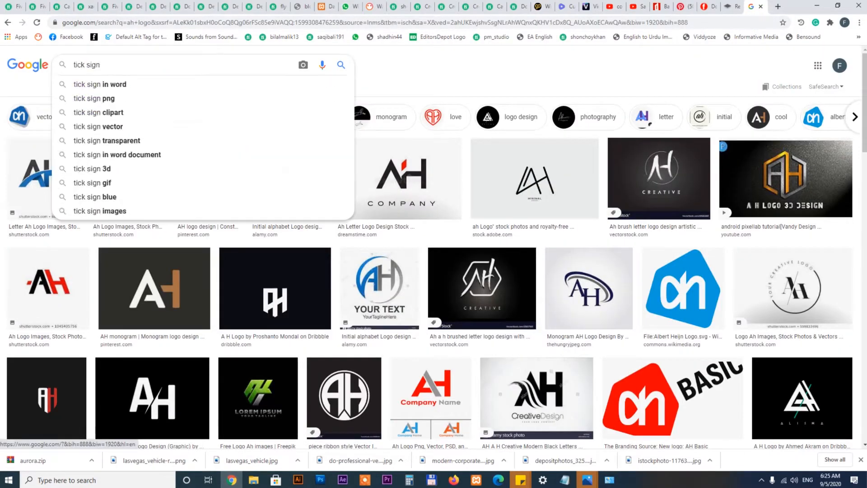
- Search Google Images for "tick sign", download the solid black tick from the Quora result and show the file in its folder
key(Return)
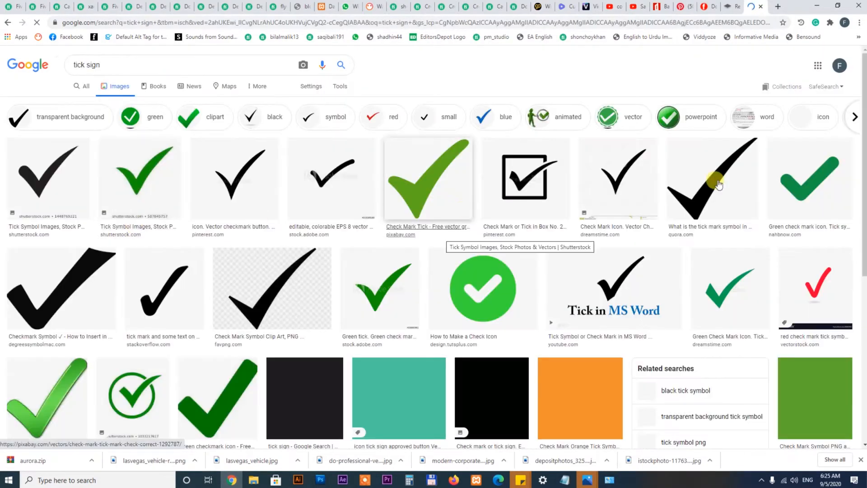
click(716, 193)
click(357, 229)
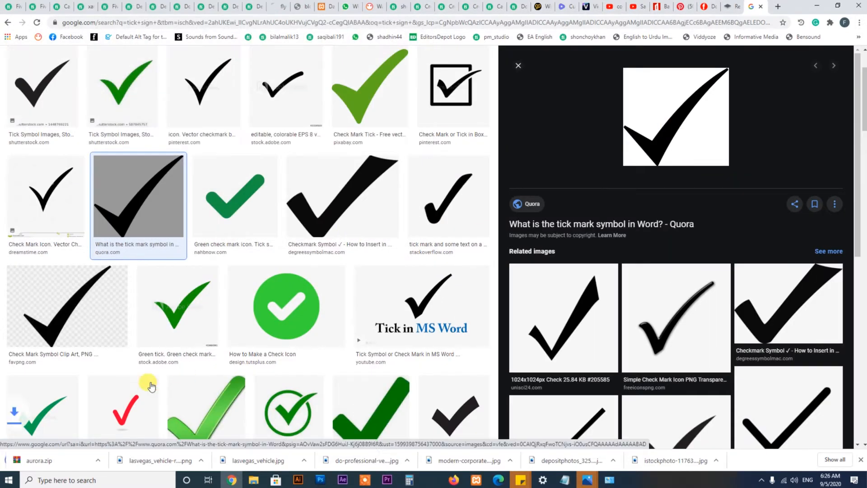
click(91, 459)
click(113, 431)
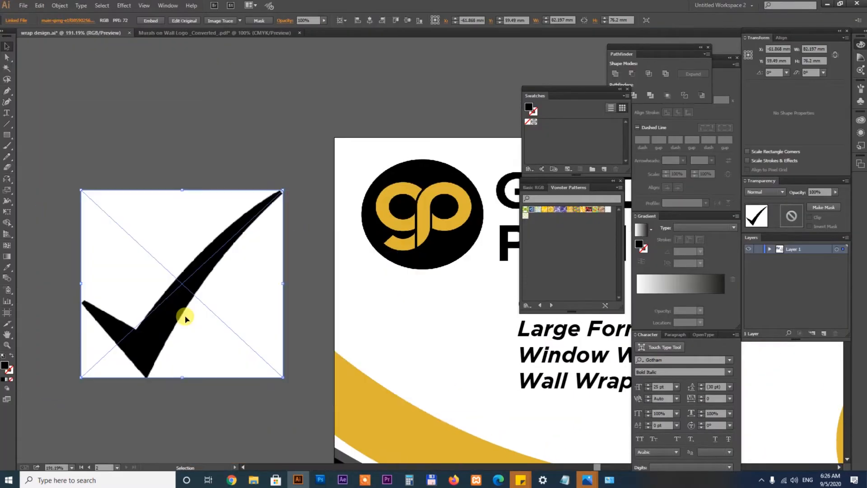
- Convert the placed tick image to a vector shape and scale it down beside the Car Wrap line
click(166, 20)
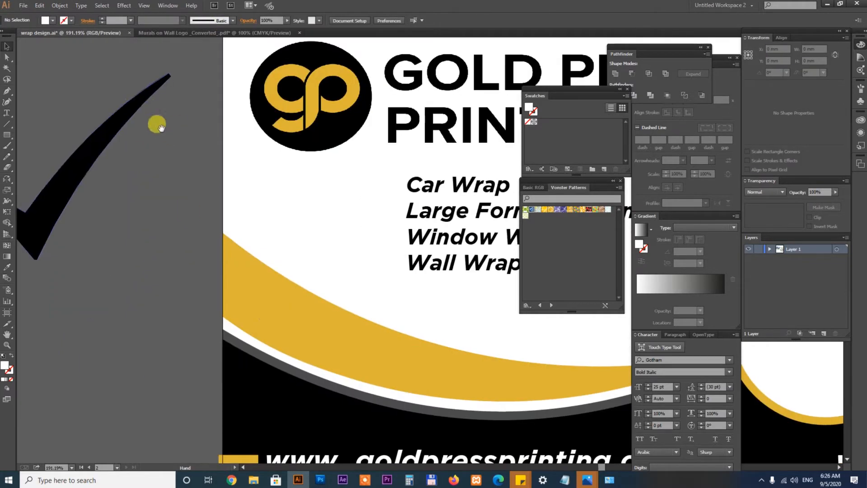
drag(155, 124, 344, 224)
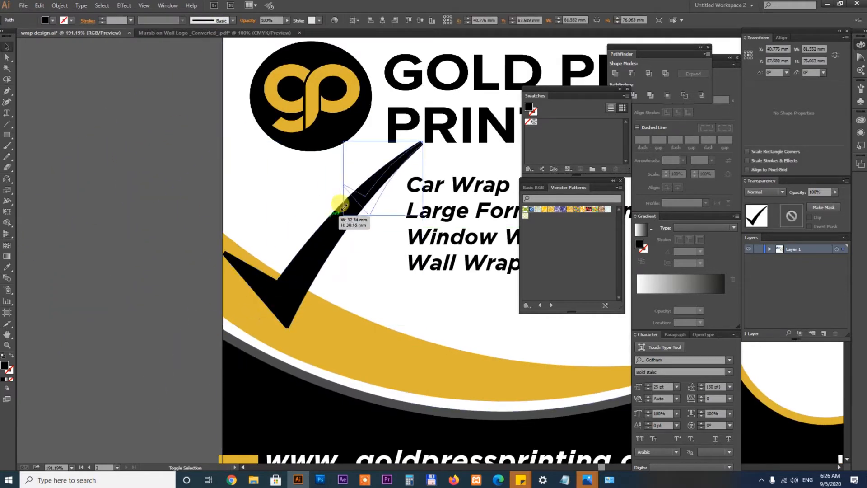
drag(343, 205, 386, 176)
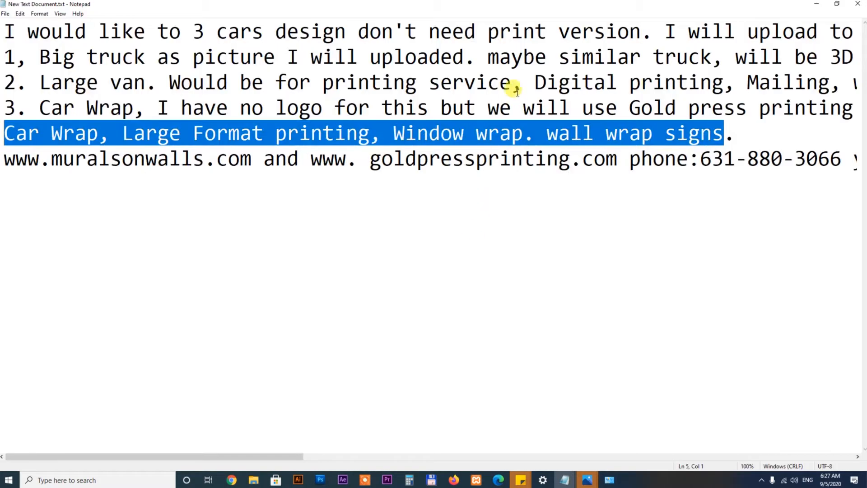
- In the Notepad brief, put "Digital printing, Mailing, wide format Printing" on its own line and copy it
click(535, 79)
key(Return)
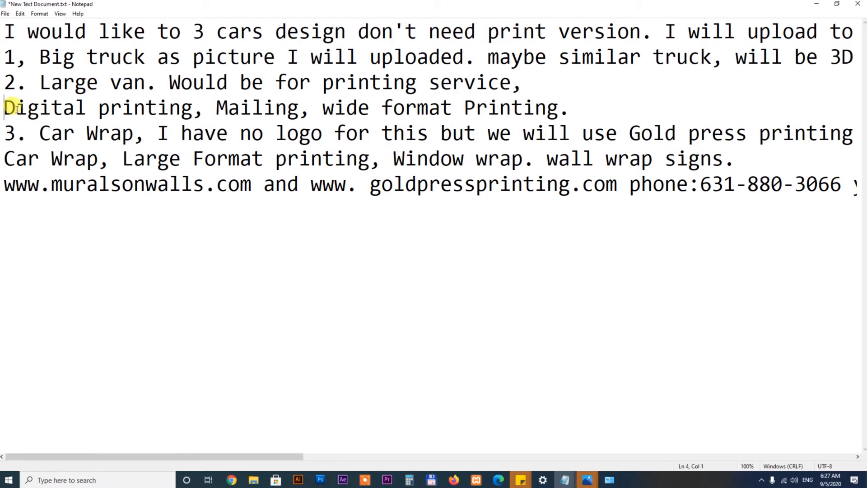
drag(5, 108, 561, 105)
key(ctrl+c)
- Return to Illustrator, scale the ticked services list down to about 20.4 pt text and reposition it below the logo
click(298, 479)
click(228, 253)
scroll(228, 253, up, 5)
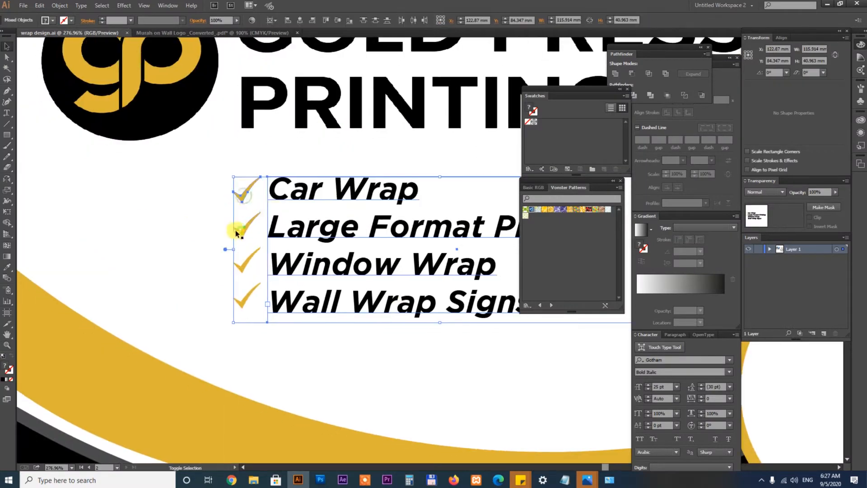
drag(247, 297, 117, 297)
drag(518, 322, 447, 295)
drag(494, 342, 407, 348)
scroll(178, 270, down, 3)
- Duplicate the ticked services list to the right and replace the copy's text with the copied Digital printing, Mailing, wide format Printing line
drag(214, 252, 338, 250)
click(360, 204)
key(ctrl+space)
drag(220, 232, 521, 313)
double_click(272, 230)
key(ctrl+a)
key(ctrl+v)
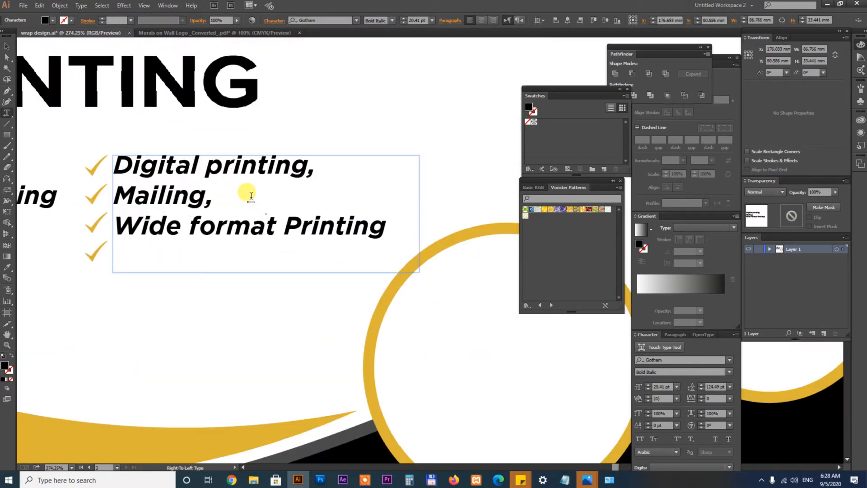
- Set the second services list as three lines without commas and change it to Title Case
key(BackSpace)
key(BackSpace)
key(Delete)
key(Return)
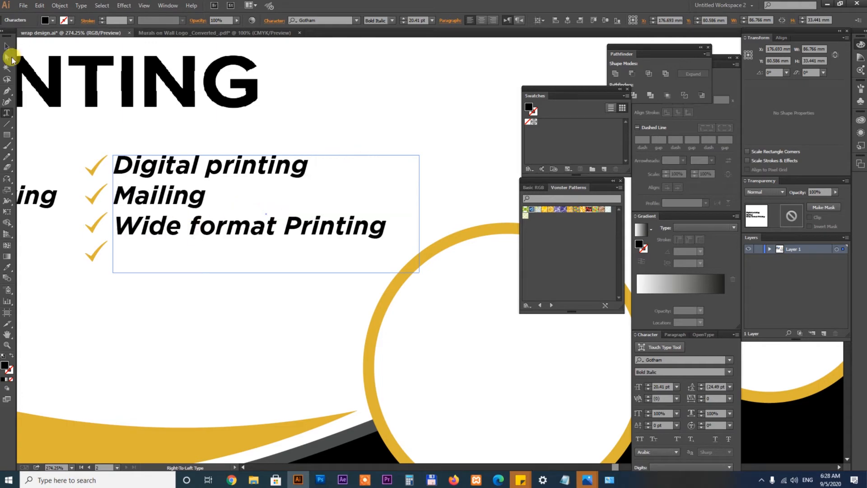
click(81, 6)
mouse_move(155, 144)
click(253, 167)
- Check the large van entry in the Notepad brief and add Large Van as the second list's fourth line
mouse_move(565, 480)
click(416, 436)
drag(40, 82, 145, 82)
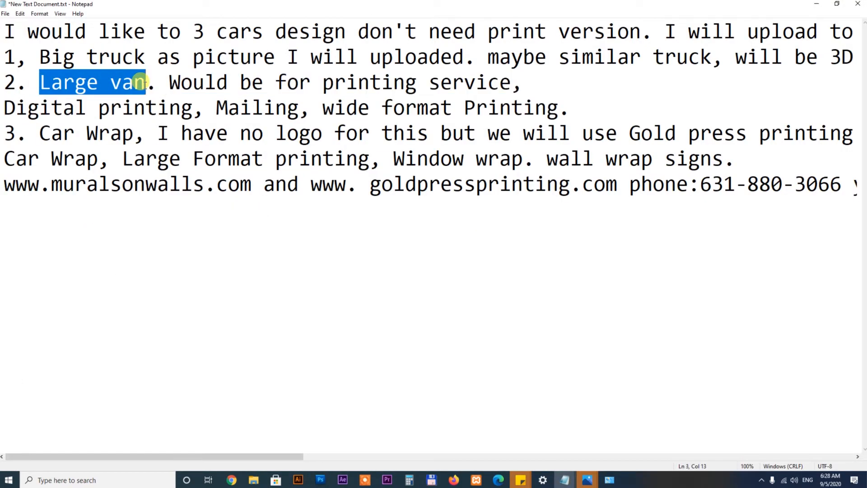
drag(270, 457, 493, 456)
click(818, 7)
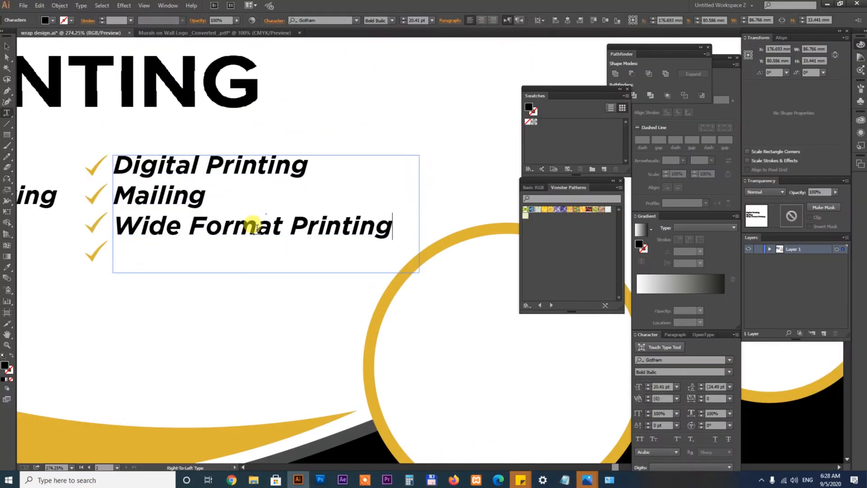
- Copy "3D wallpaper printing" from the Notepad brief and paste it as the first line of the second services list
mouse_move(564, 480)
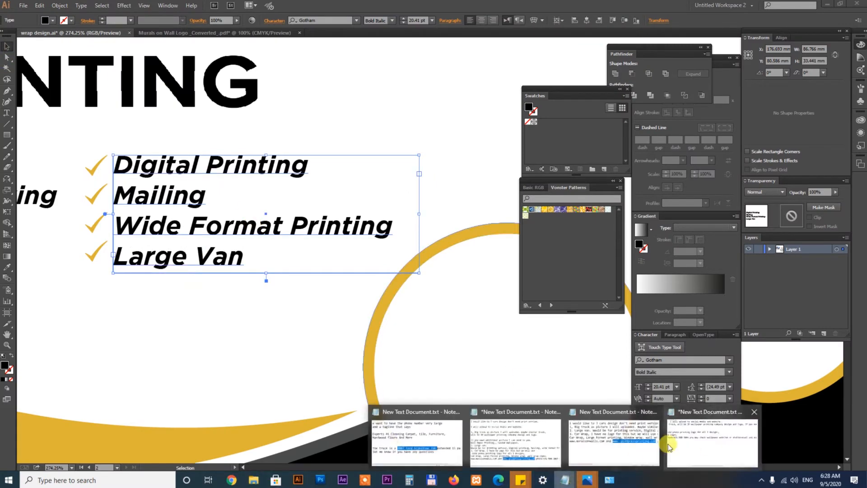
click(416, 436)
click(716, 92)
scroll(728, 85, right, 5)
drag(264, 57, 509, 56)
key(ctrl+c)
key(alt+Tab)
key(ctrl+v)
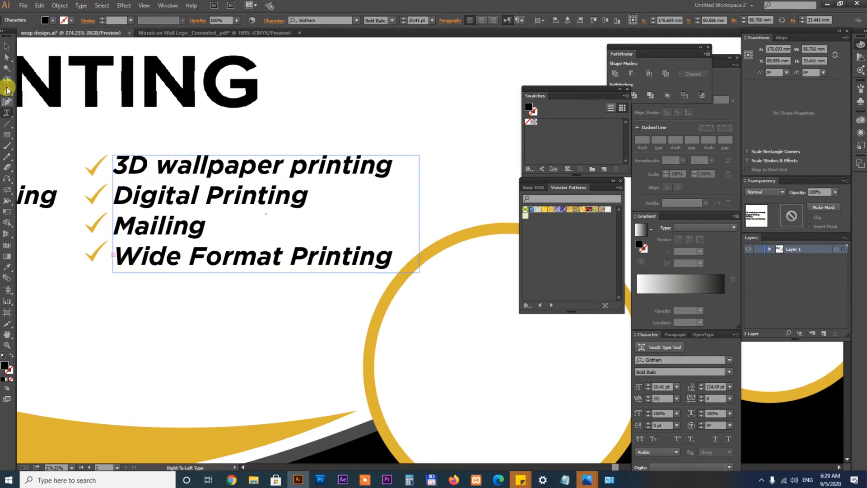
- Change the second services list, including the new 3D wallpaper line, to Title Case
click(7, 47)
click(81, 5)
mouse_move(164, 144)
click(249, 165)
click(273, 314)
key(ctrl+minus)
key(ctrl+minus)
drag(316, 299, 411, 340)
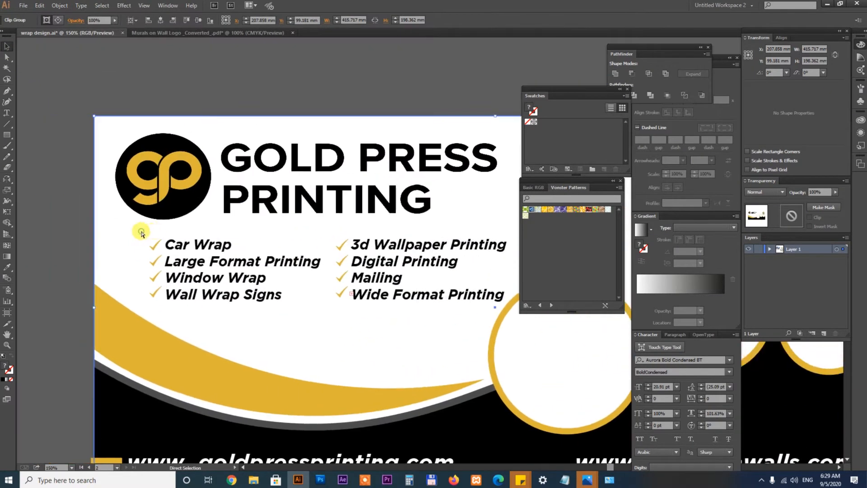
- Lock the background clip group and move both ticked services lists left and up beneath the Gold Press Printing logo
key(ctrl+2)
drag(140, 232, 345, 338)
drag(407, 302, 384, 296)
click(446, 335)
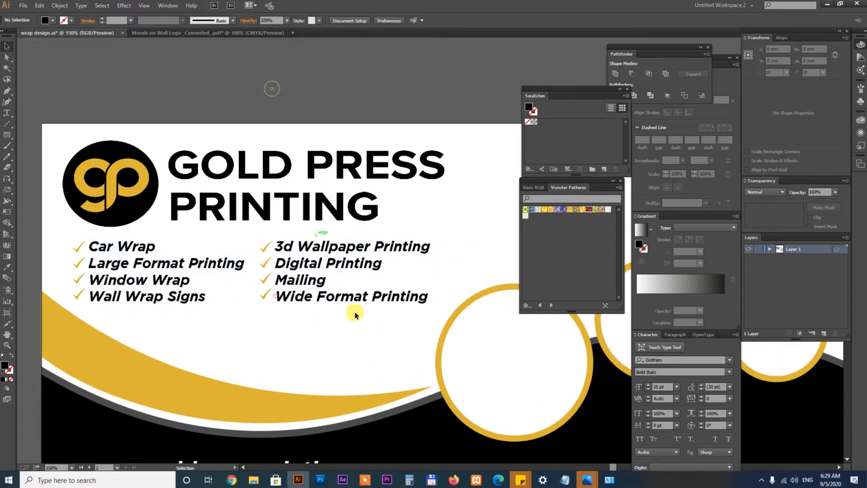
- Select the text of the second services list and save the wrap design file
drag(472, 402, 307, 325)
click(232, 482)
click(233, 481)
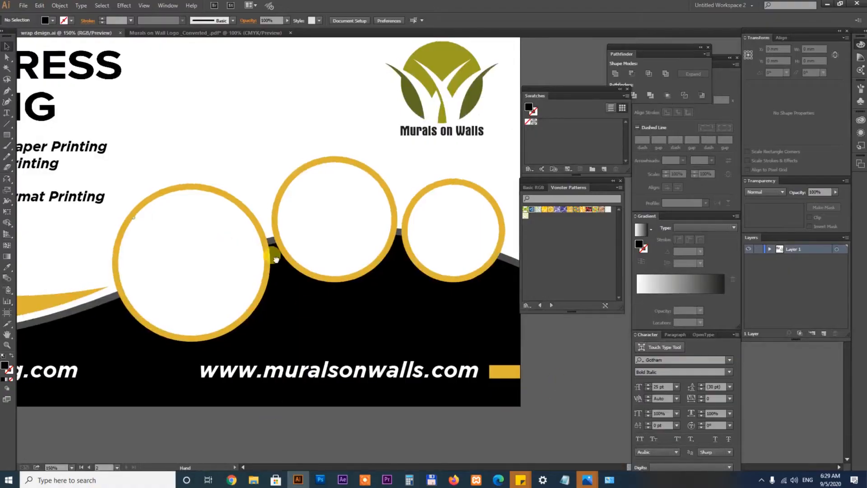
drag(271, 251, 525, 317)
double_click(238, 209)
key(ctrl+a)
click(7, 46)
key(ctrl+s)
click(89, 60)
- Switch to Chrome and search Google Images for "3d Wallpaper Printing"
click(232, 480)
click(342, 68)
triple_click(135, 66)
text(3d Wallpaper Printing)
key(Return)
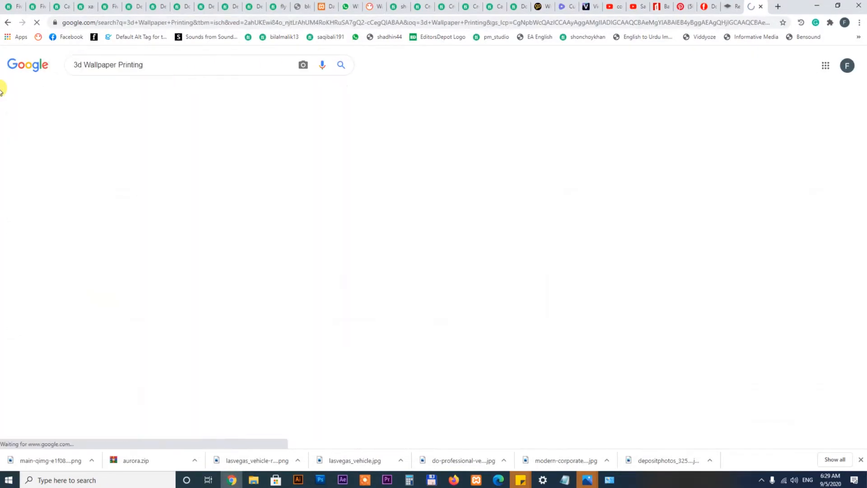
- Browse the wallpaper results and save the undersea shark 3D room mural image to the Desktop
scroll(461, 226, down, 2)
click(460, 198)
click(35, 74)
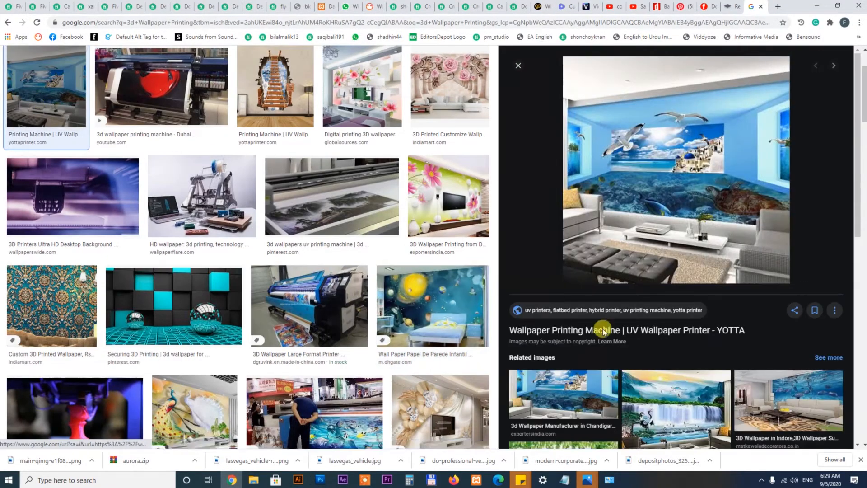
click(449, 238)
scroll(449, 237, down, 4)
click(662, 285)
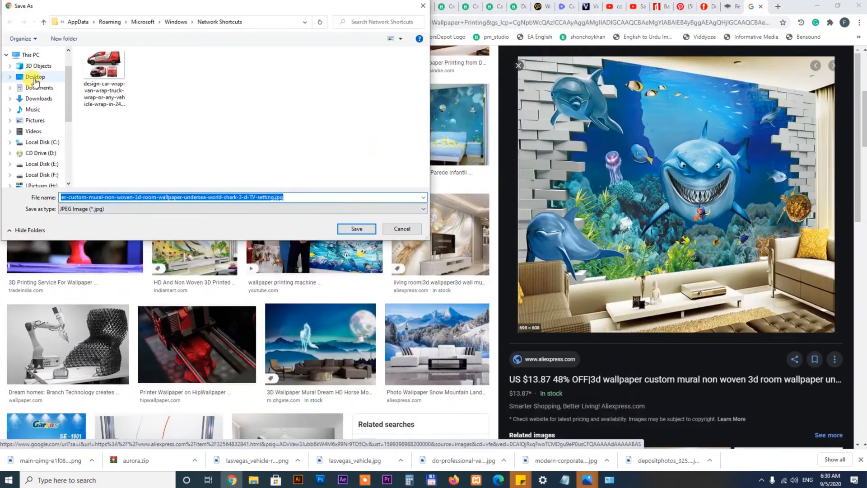
key(Return)
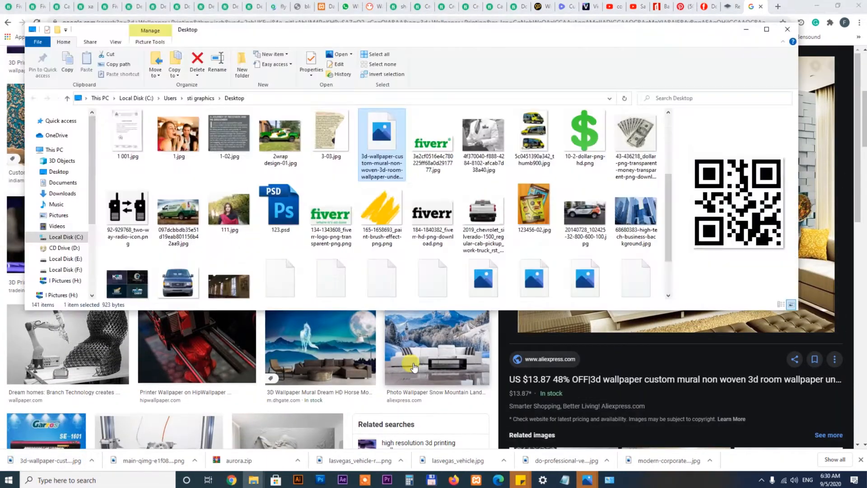
- Move the downloaded shark wallpaper image from the Desktop into the project folder
drag(382, 145, 480, 323)
key(ctrl+x)
double_click(438, 271)
key(ctrl+v)
- Place the shark wallpaper image over the largest circle in the wrap design and clip it to the circle
drag(444, 249, 460, 383)
drag(376, 321, 351, 300)
drag(438, 359, 427, 301)
right_click(427, 300)
click(455, 352)
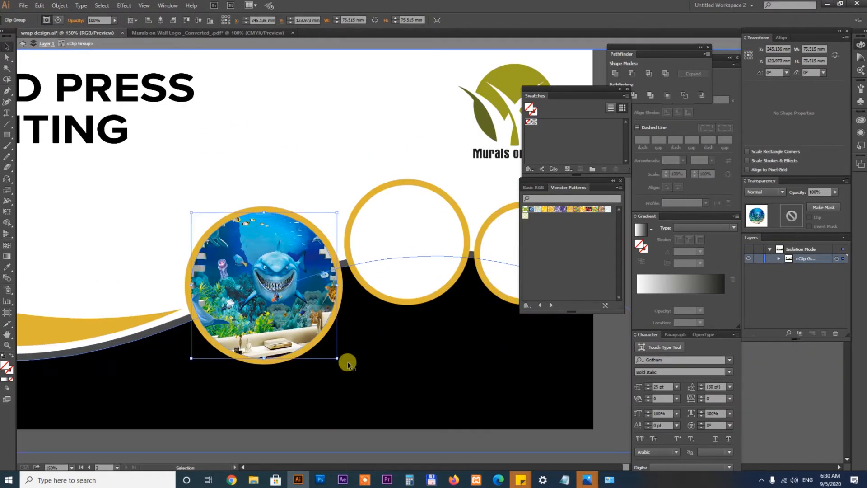
- Arrange the clipped shark image in front of the largest gold circle
double_click(593, 361)
right_click(593, 361)
click(639, 404)
click(542, 459)
double_click(249, 233)
right_click(255, 236)
double_click(405, 314)
- Undo the displacement of the clipped shark image and shrink it evenly so the gold circle frames it as a ring
drag(286, 261, 315, 313)
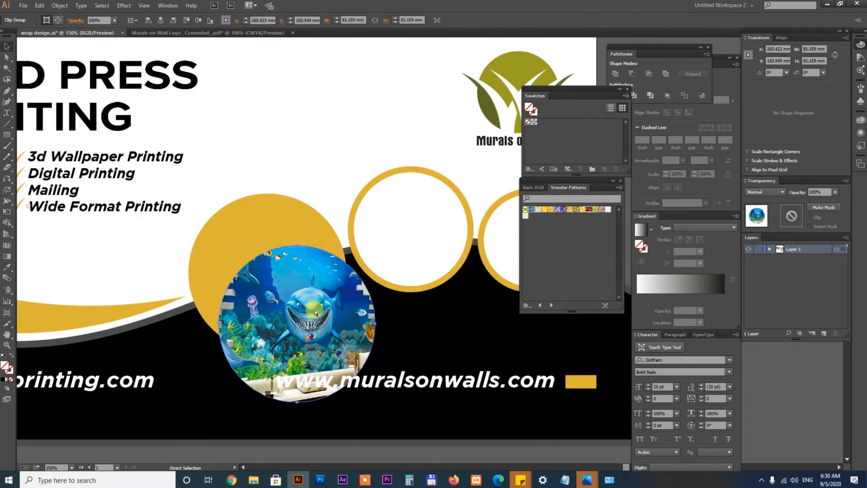
key(ctrl+z)
drag(189, 194, 194, 199)
double_click(267, 272)
double_click(441, 246)
click(783, 392)
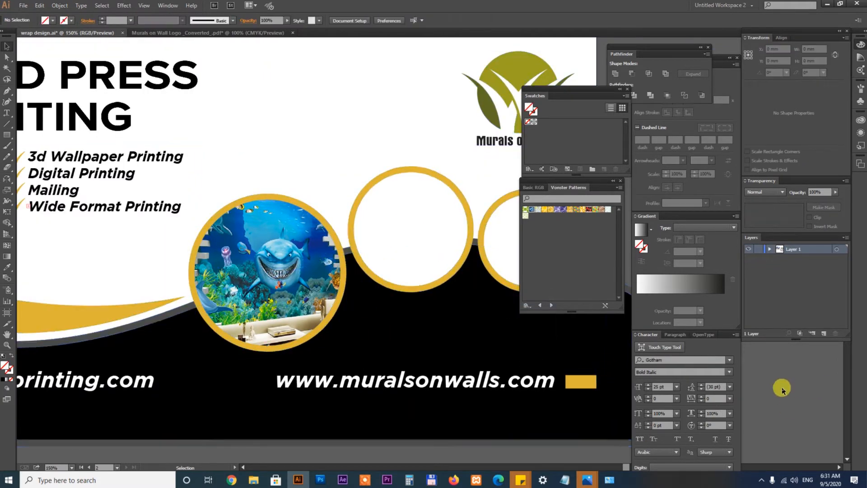
- Save the design and change the first service line to "Car Wrap, Big Truck"
drag(415, 251, 274, 258)
click(266, 256)
key(ctrl+s)
drag(195, 195, 617, 228)
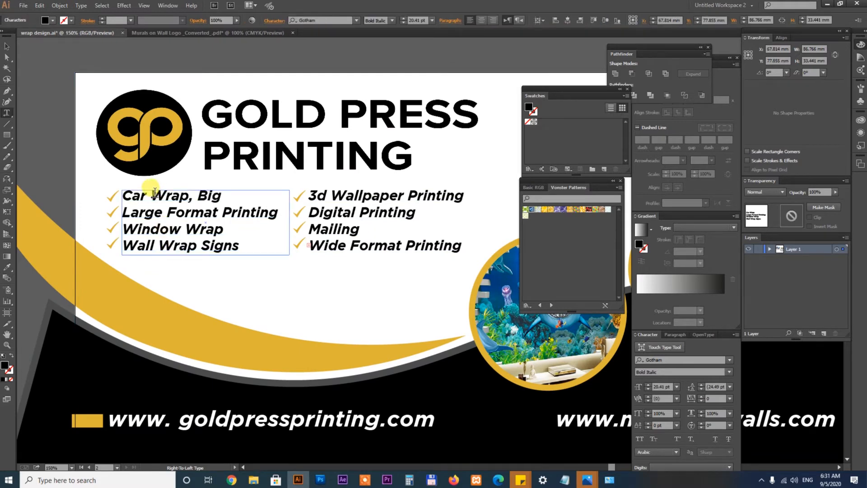
click(6, 46)
click(48, 86)
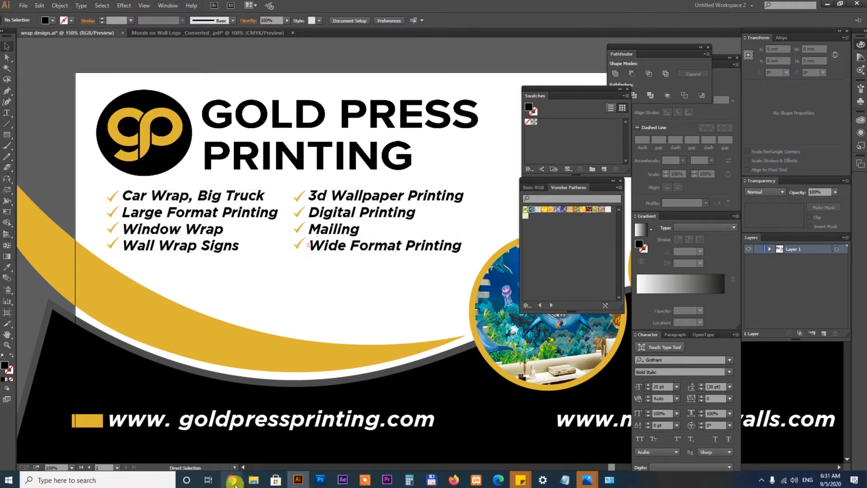
- Switch to Chrome, search Google Images for "Wide Format Printing" and open the photo of a man beside a large printer
click(231, 480)
click(342, 68)
triple_click(199, 65)
key(ctrl+v)
key(Return)
click(54, 178)
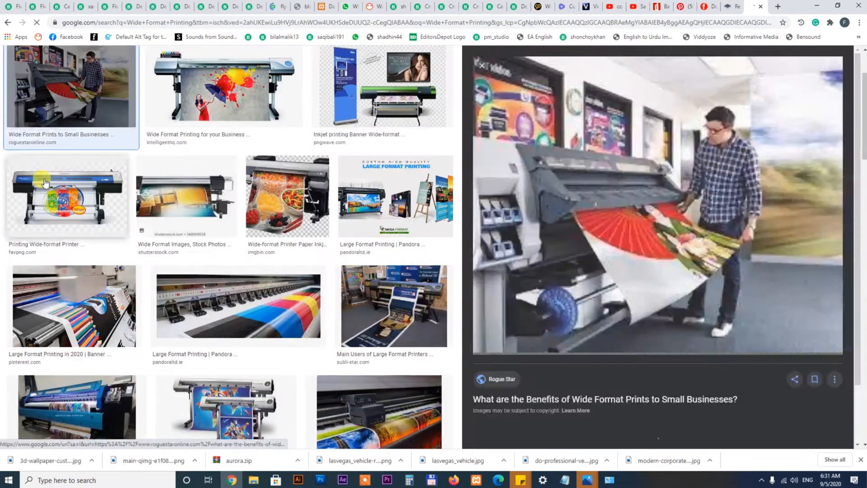
- Save the wide format printer photo and move the downloaded file into the project folder
right_click(667, 222)
click(704, 309)
click(362, 229)
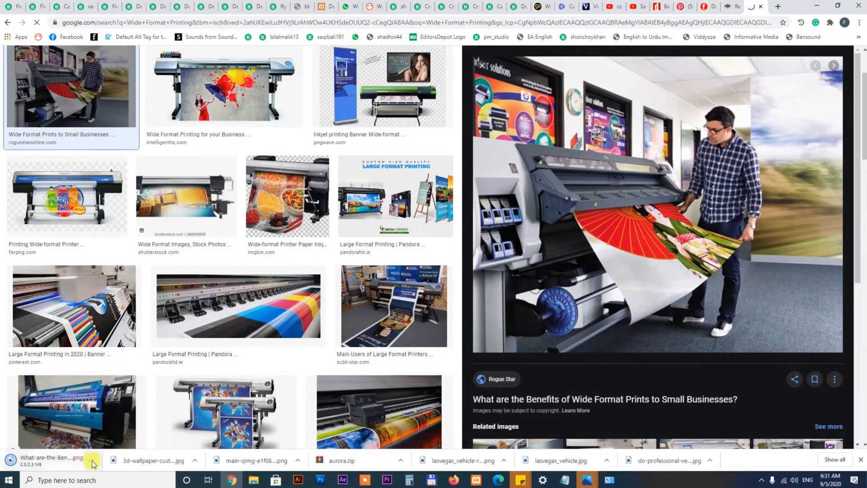
click(92, 461)
click(119, 428)
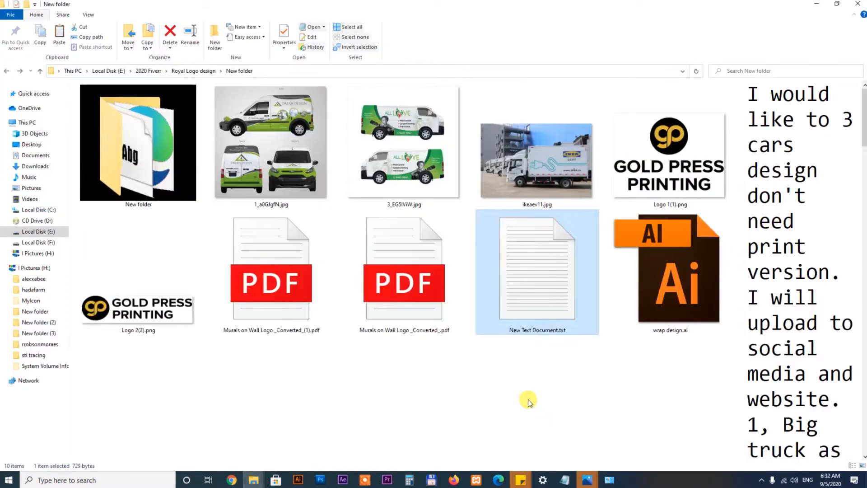
key(ctrl+v)
- Place the wide format printer photo in the wrap design and shrink it evenly near the circles
drag(687, 280, 380, 389)
key(ctrl+minus)
key(ctrl+minus)
key(ctrl+minus)
drag(292, 282, 426, 329)
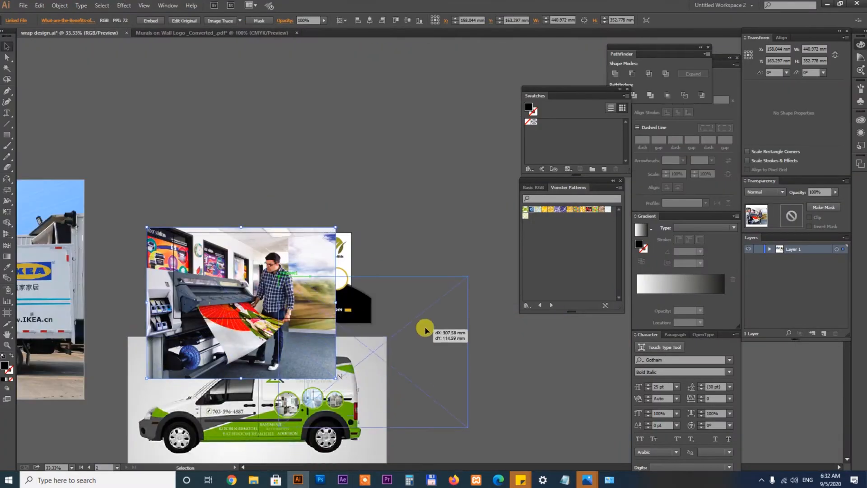
drag(468, 426, 301, 325)
- Position the printer photo over the middle circle and clip it to the circle
key(z)
drag(294, 261, 309, 281)
shift+click(266, 326)
right_click(265, 326)
click(296, 397)
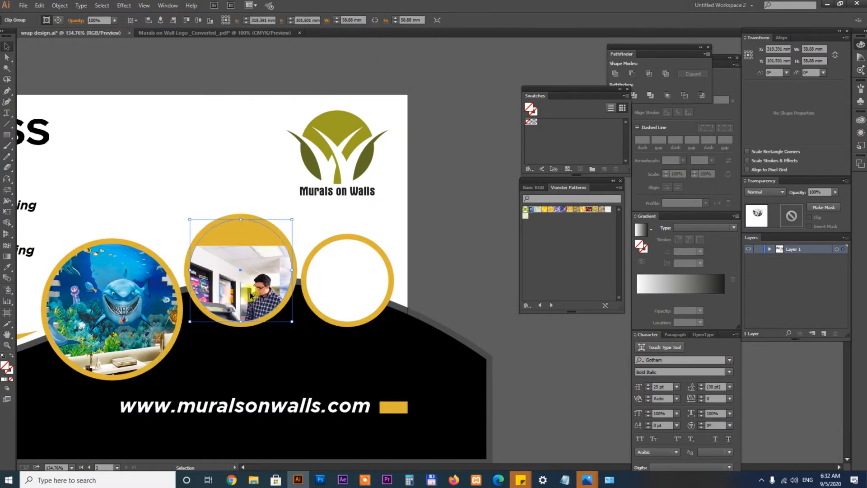
- Reposition and shrink the printer photo inside its clipping circle so the man and printer fill the ring
double_click(243, 284)
drag(244, 289, 260, 233)
drag(347, 356, 309, 326)
scroll(252, 310, up, 5)
drag(339, 243, 334, 233)
double_click(386, 416)
- Switch to Chrome, search Google Images for "advertising printing" and limit the results to large images
key(alt+Tab)
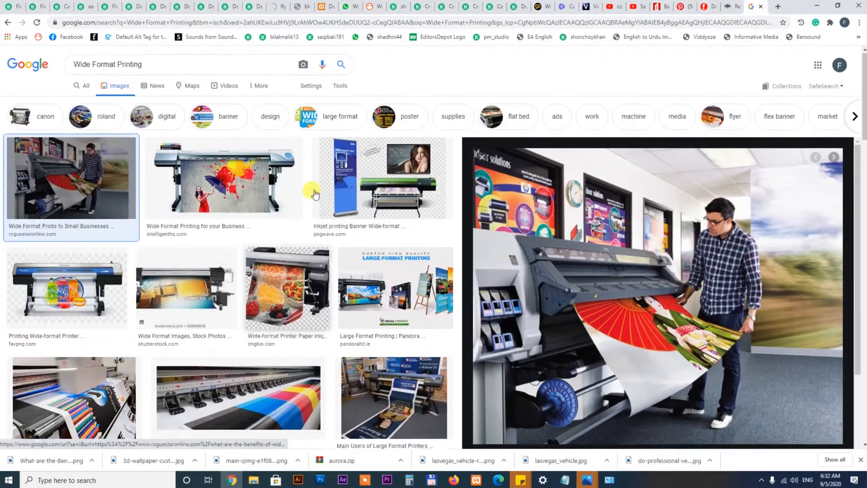
drag(91, 65, 2, 82)
text(\)
key(Return)
drag(135, 65, 1, 89)
text(advertising printing)
key(Return)
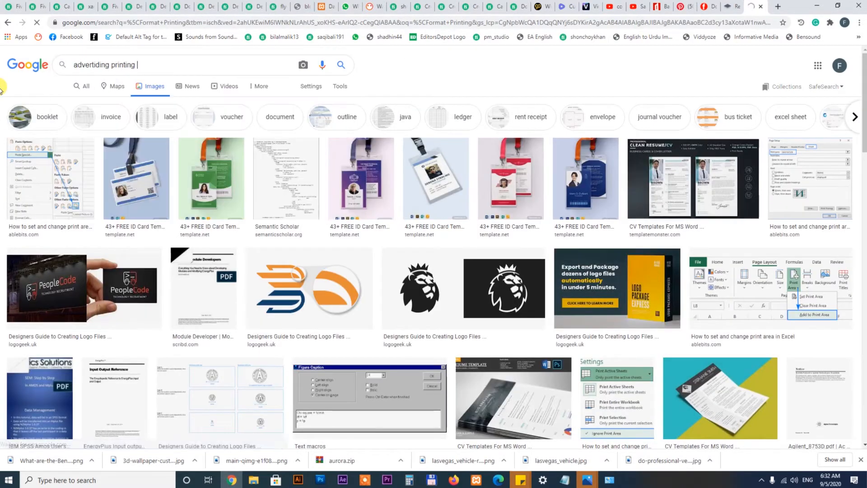
click(340, 86)
click(79, 102)
click(84, 121)
- Browse the image results and open the source page of the Fussian Advertising inkjet printing picture
scroll(309, 180, down, 20)
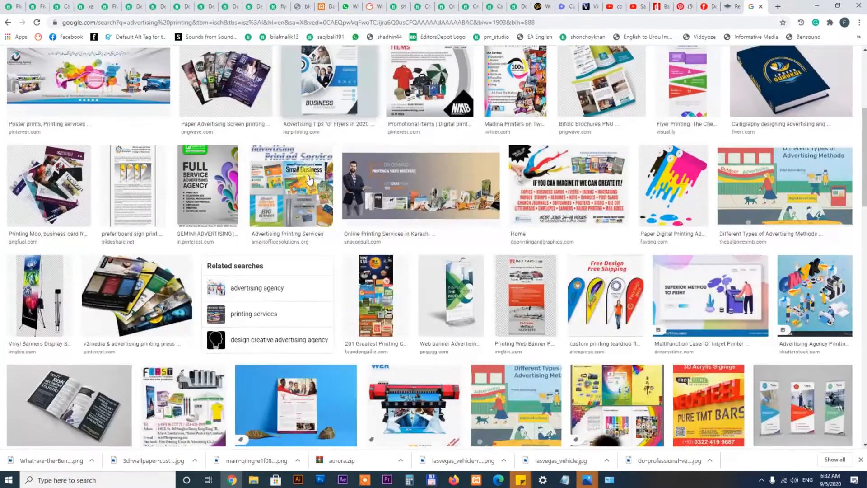
scroll(309, 179, down, 5)
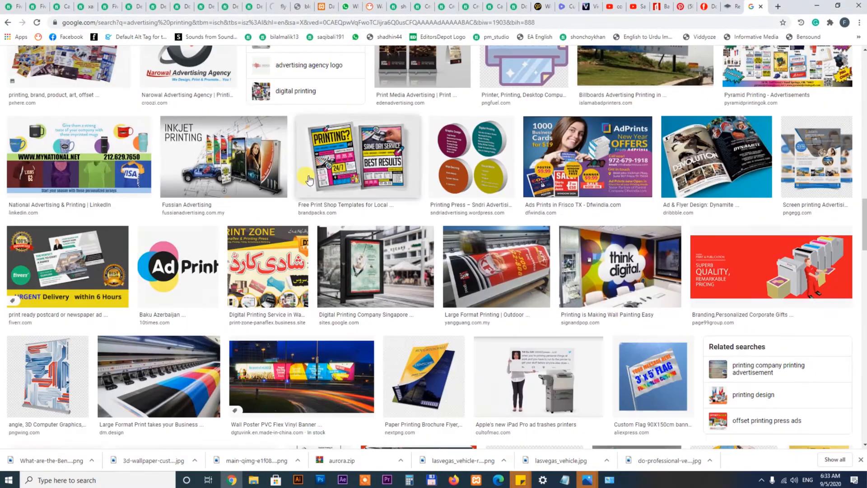
click(250, 160)
scroll(603, 235, down, 4)
scroll(416, 292, down, 15)
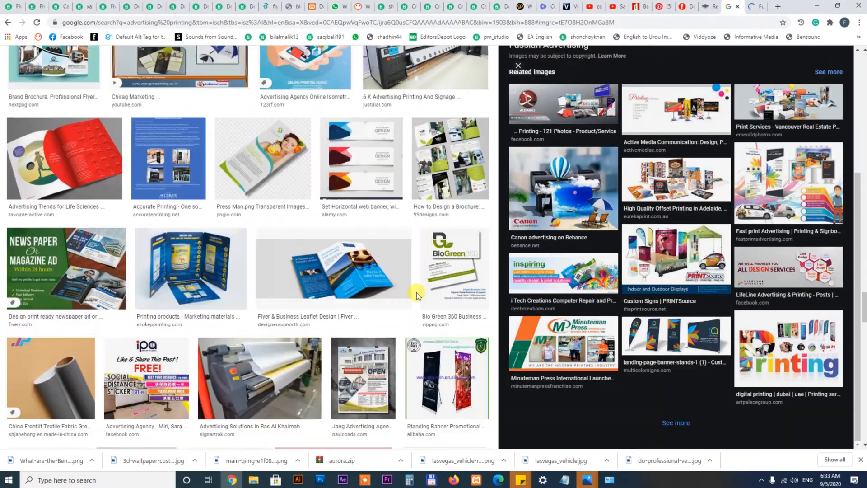
scroll(417, 292, up, 15)
scroll(515, 192, up, 4)
click(756, 7)
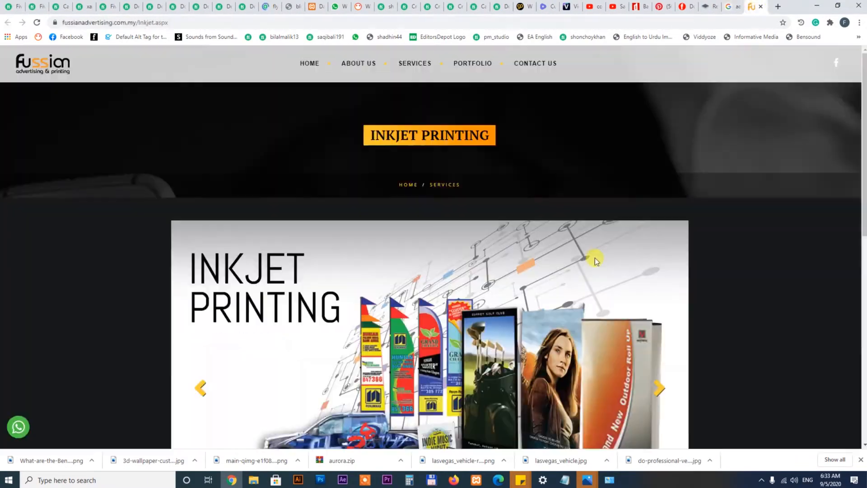
- Save the inkjet printing image to the Desktop as b4.jpg
scroll(443, 243, down, 3)
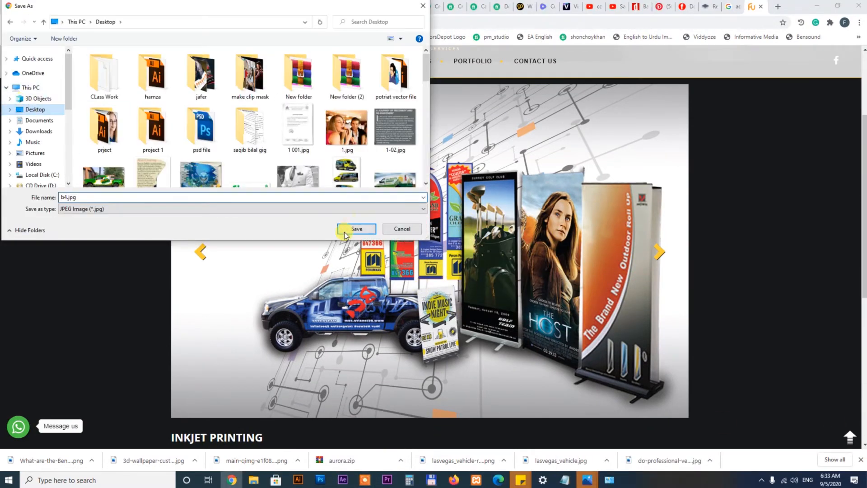
click(351, 230)
click(297, 479)
click(586, 355)
key(space)
click(234, 479)
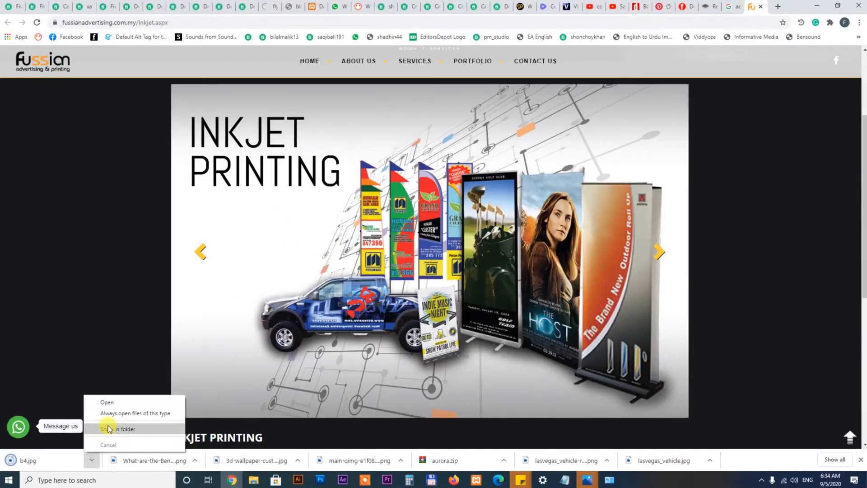
- Move b4.jpg from the Desktop into the project folder
click(108, 429)
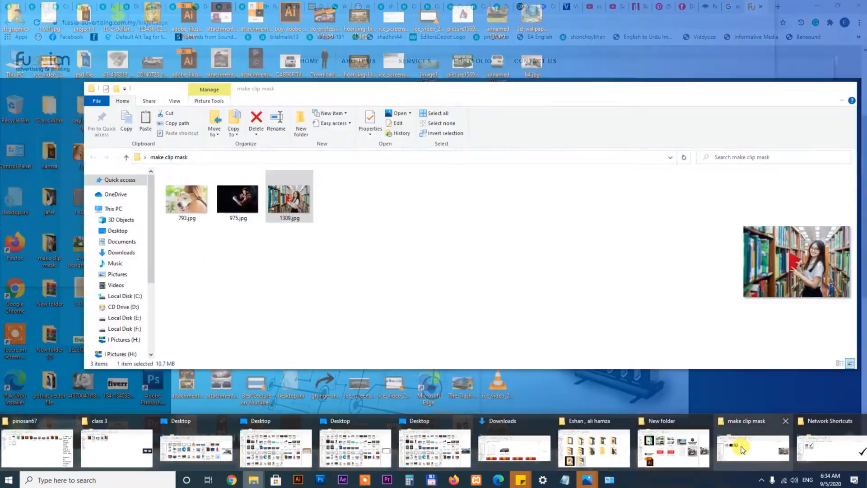
right_click(497, 375)
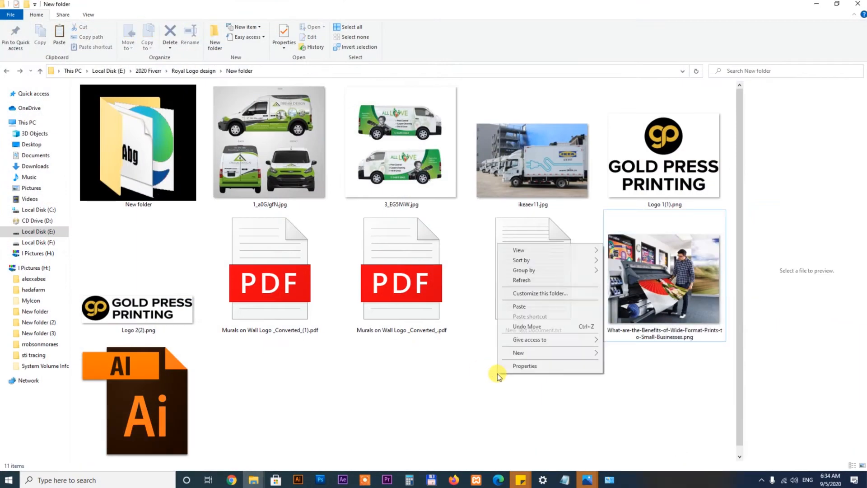
click(519, 306)
- Place b4.jpg in the wrap design and set its width to 20 mm with proportions kept
drag(533, 147, 309, 284)
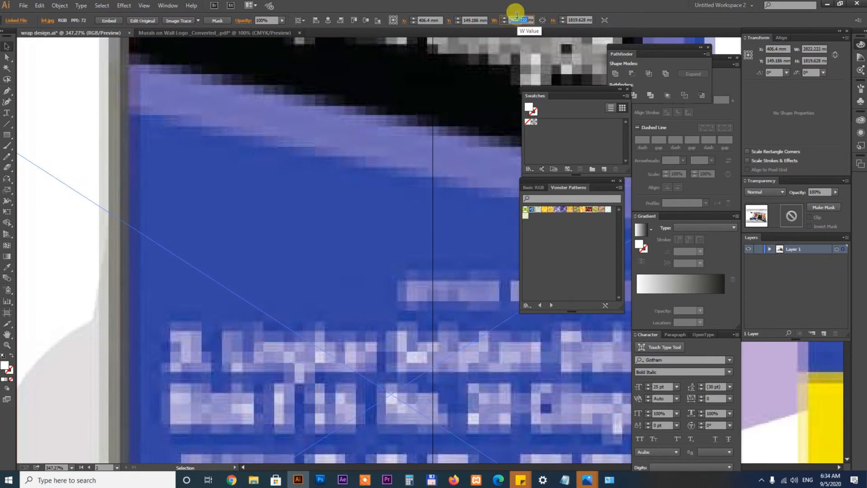
text(20)
key(Return)
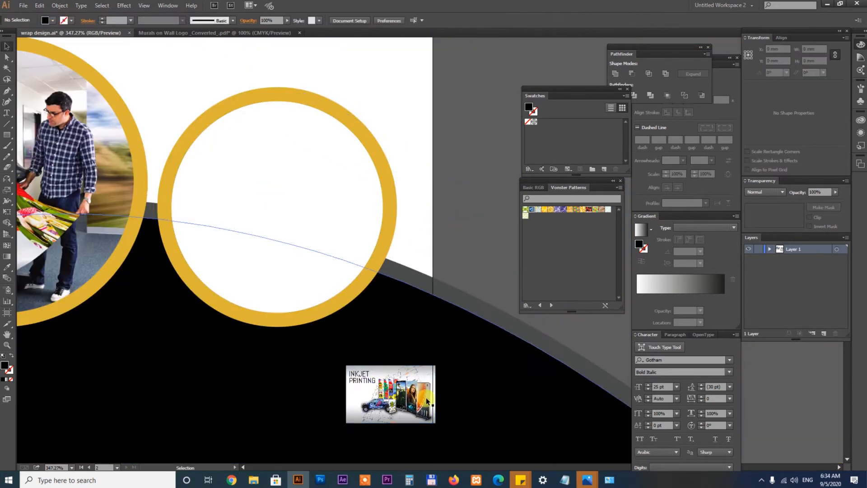
- Cut and repaste the inkjet printing image, and move it over the smallest circle
key(ctrl+y)
key(ctrl+x)
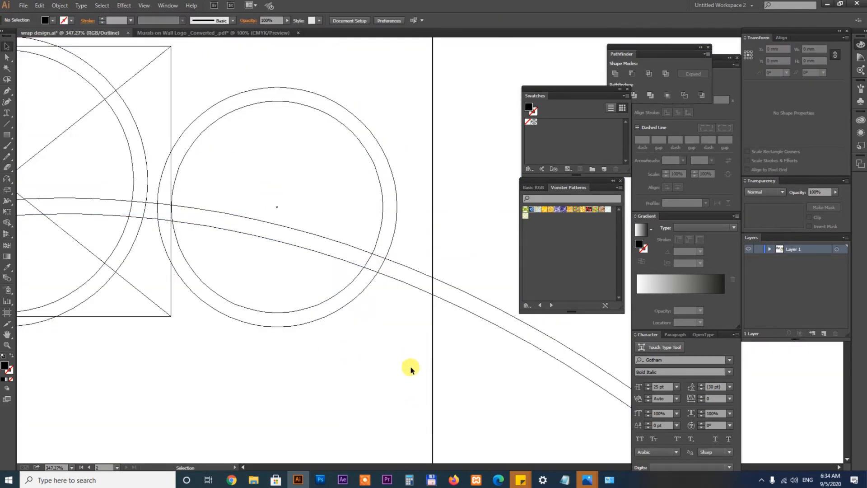
key(ctrl+y)
key(ctrl+v)
click(480, 232)
drag(465, 241, 296, 213)
- Send the inkjet printing image to the back and clip it to the smallest circle
key(ctrl+shift+[)
shift+click(288, 139)
right_click(289, 140)
click(316, 189)
- Enlarge the inkjet printing image inside its clipping circle so it fills the ring, and save the file
double_click(332, 213)
drag(413, 313, 461, 344)
mouse_move(286, 236)
mouse_down()
mouse_move(297, 239)
mouse_move(285, 230)
mouse_up()
double_click(491, 112)
scroll(451, 181, down, 6)
drag(422, 255, 287, 239)
key(ctrl+s)
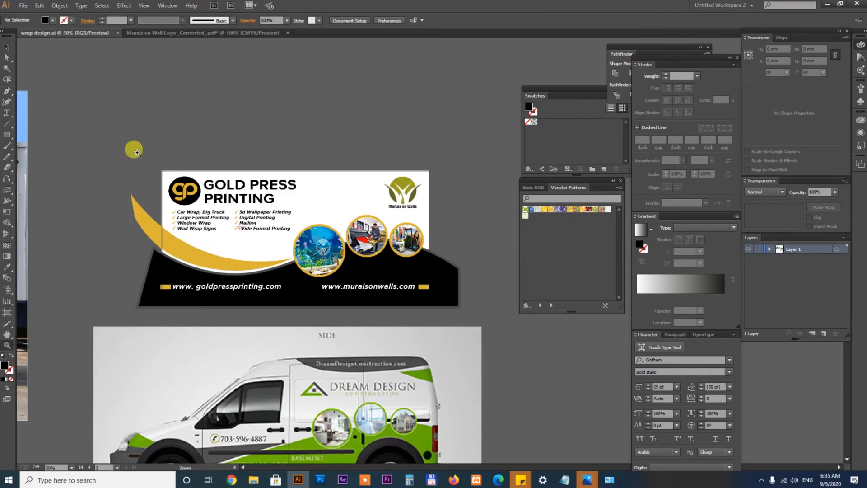
- Locate the downloaded transparent Las Vegas van image and place it in the wrap design
scroll(151, 237, up, 5)
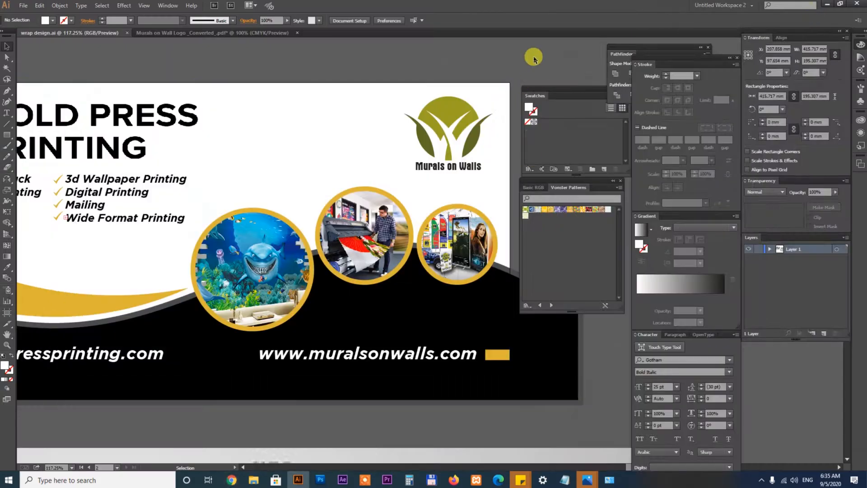
key(super+d)
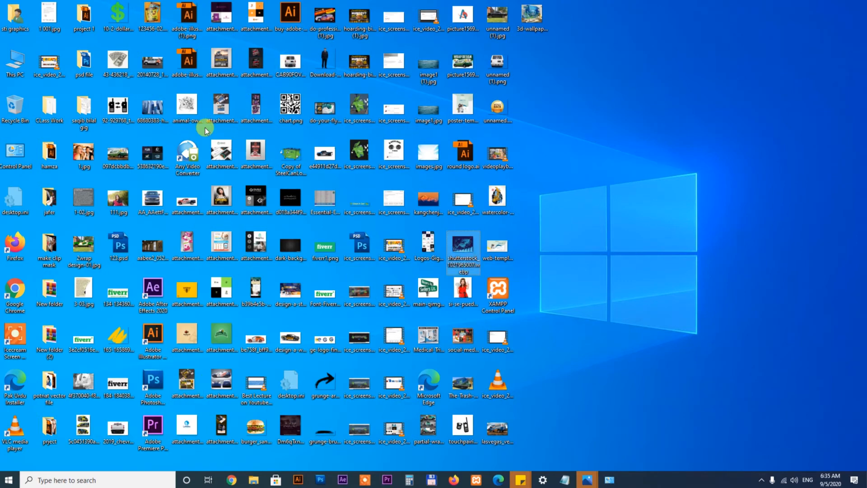
click(231, 479)
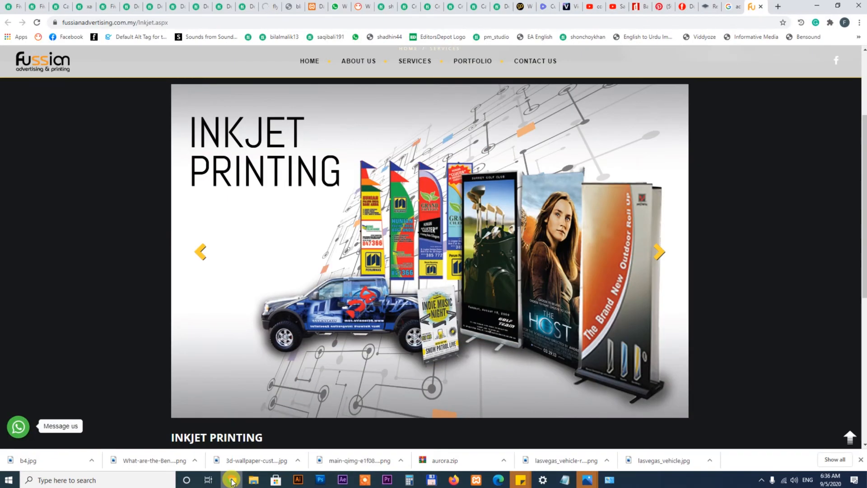
click(607, 461)
click(631, 432)
drag(342, 232, 313, 170)
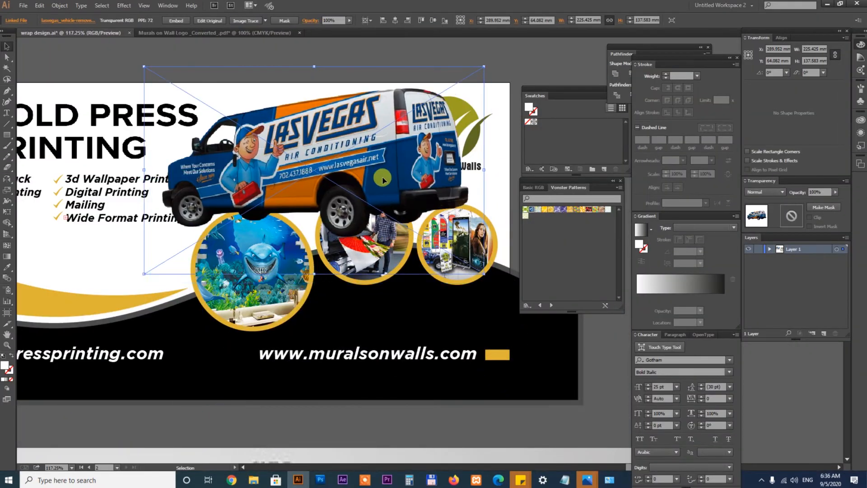
- Shrink the Las Vegas van image and move it onto the black area under the circles
drag(387, 154, 428, 298)
drag(524, 418, 437, 365)
drag(357, 314, 389, 313)
- Select all three photo circles with their gold rings and move them upward
drag(457, 253, 411, 283)
click(425, 242)
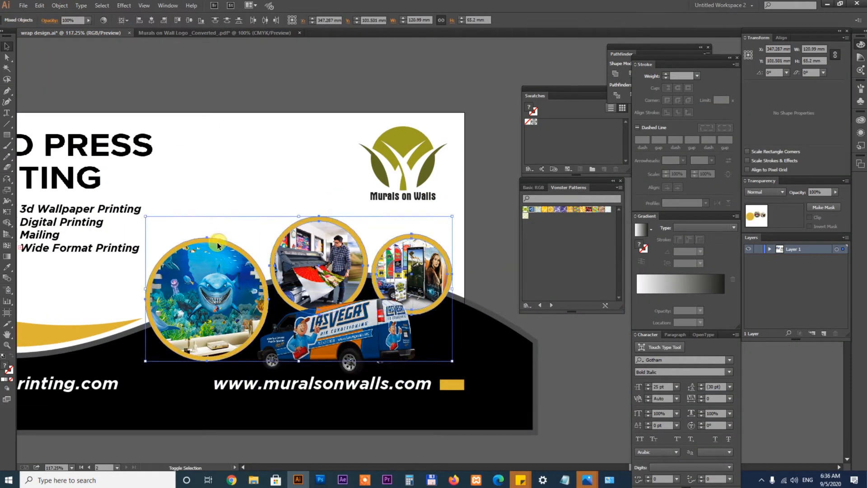
shift+click(214, 256)
drag(215, 258, 213, 232)
click(594, 356)
- Move the middle photo circle and the smallest photo circle slightly down, together with their gold rings
scroll(423, 266, up, 4)
click(273, 226)
shift+click(303, 201)
drag(304, 201, 311, 217)
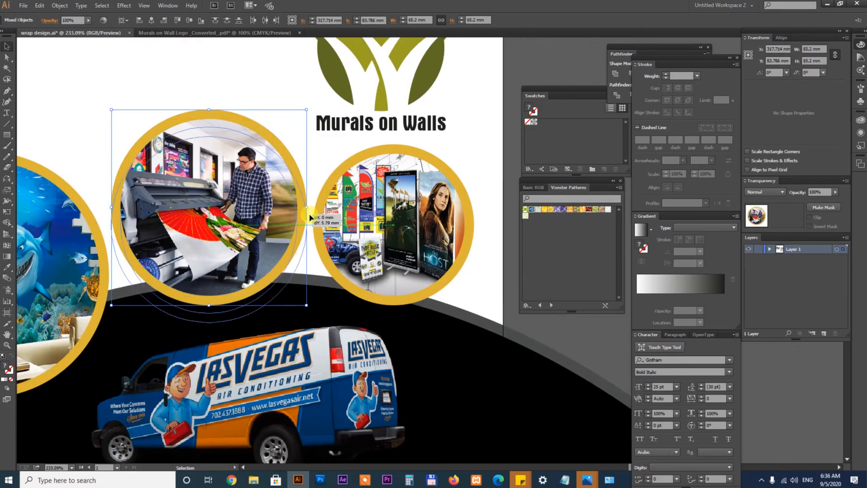
click(441, 219)
shift+click(469, 219)
drag(470, 218, 476, 236)
- Reposition the Las Vegas van image beneath the circles and enlarge it to about 143 mm wide
click(368, 275)
drag(330, 409, 268, 331)
drag(355, 227, 399, 200)
drag(303, 318, 336, 291)
- Try other positions for the Las Vegas van image, and delete it from the design
click(496, 190)
key(ctrl+minus)
key(ctrl+minus)
key(ctrl+minus)
key(ctrl+minus)
key(ctrl+minus)
drag(527, 364, 86, 158)
drag(452, 262, 234, 262)
drag(421, 265, 352, 151)
drag(352, 150, 413, 268)
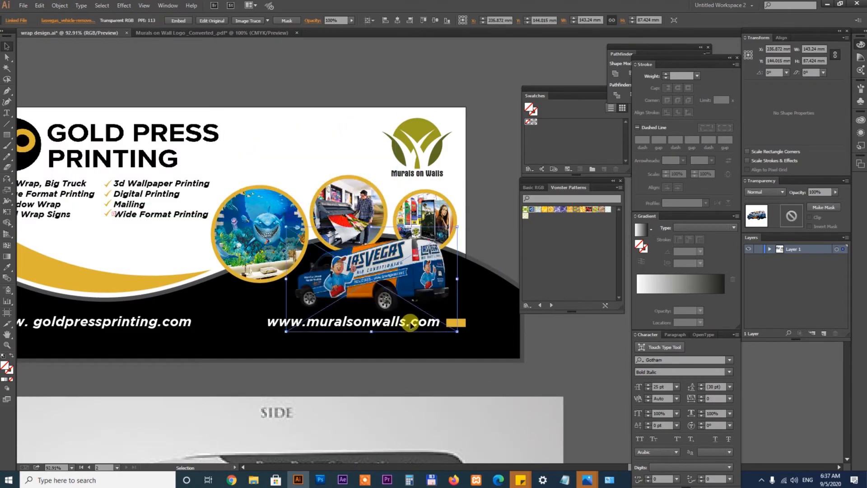
key(Delete)
- Open the client brief in Notepad and put the phone number on its own line
drag(328, 294, 347, 269)
click(565, 480)
click(646, 437)
drag(276, 164, 132, 170)
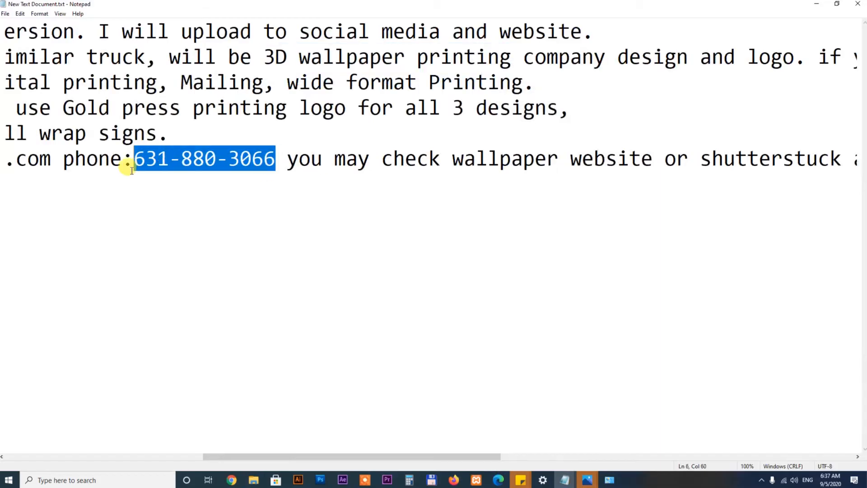
key(Home)
click(628, 163)
key(Return)
key(Return)
click(616, 208)
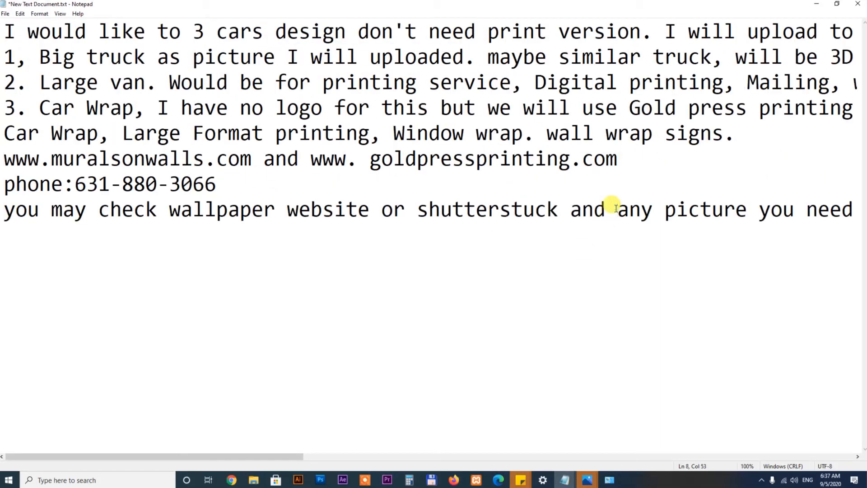
click(816, 6)
drag(311, 343, 311, 302)
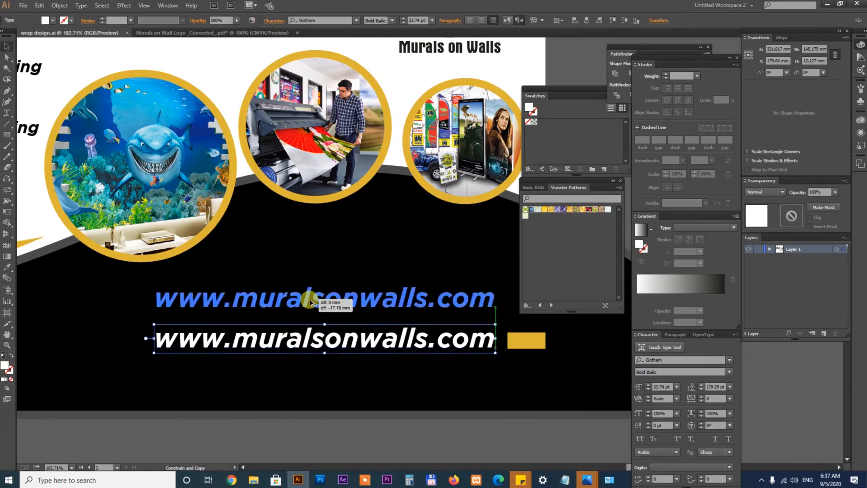
click(7, 46)
click(508, 20)
click(273, 21)
click(222, 143)
click(217, 221)
click(222, 159)
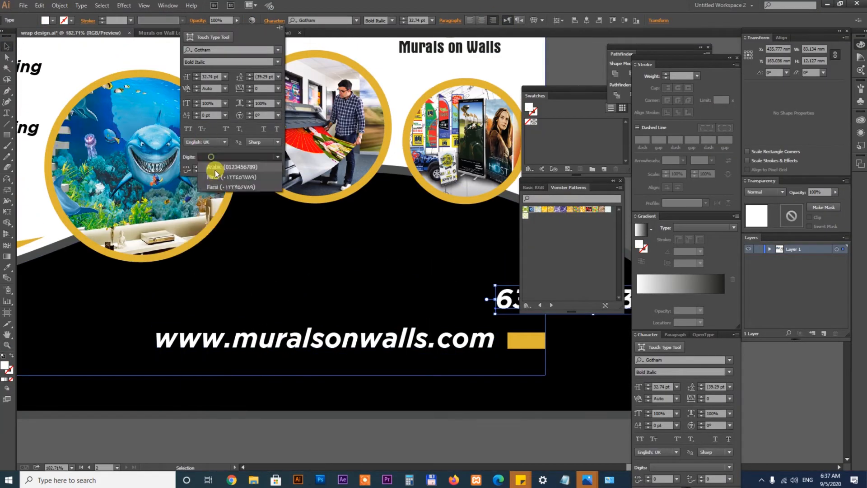
click(216, 168)
drag(516, 300, 177, 330)
drag(352, 284, 385, 235)
key(shift+Down)
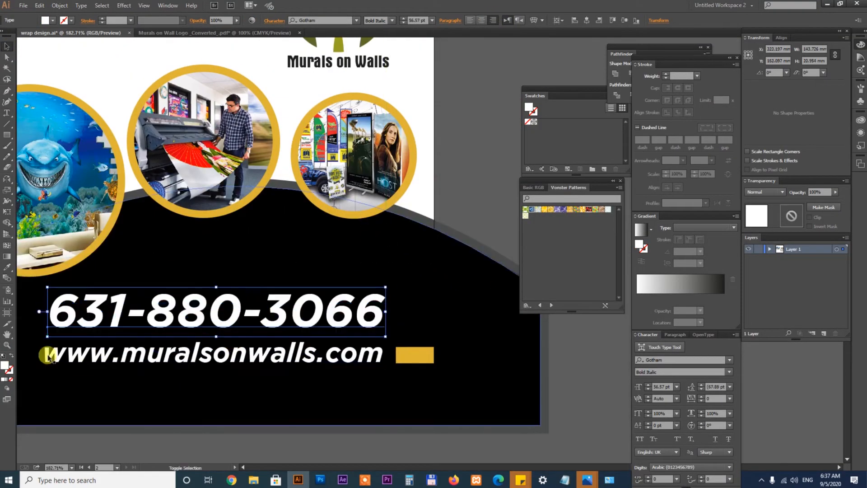
- Color the phone number with the gold sampled from the small bar beside the web address
key(i)
click(415, 351)
key(v)
click(487, 188)
- Clip the whole wrap design to an artboard-sized rectangle and save the file
key(ctrl+minus)
key(ctrl+minus)
key(ctrl+minus)
key(ctrl+minus)
drag(128, 129, 651, 331)
key(m)
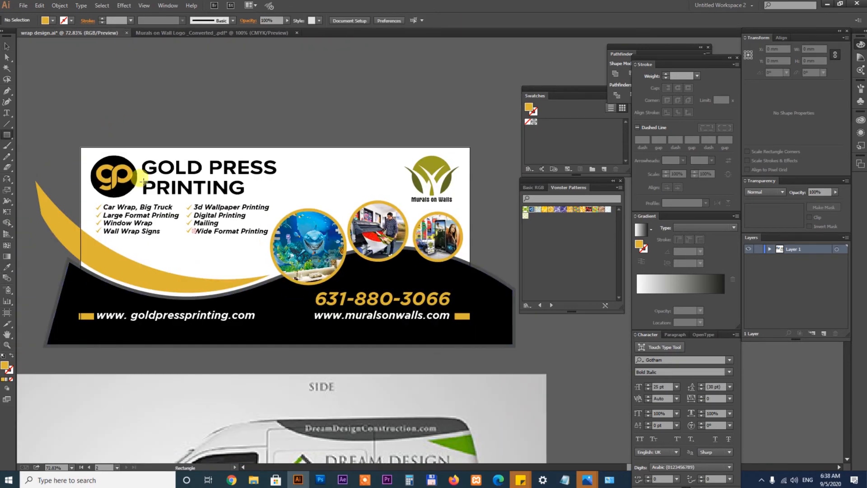
right_click(396, 221)
click(348, 133)
key(ctrl+s)
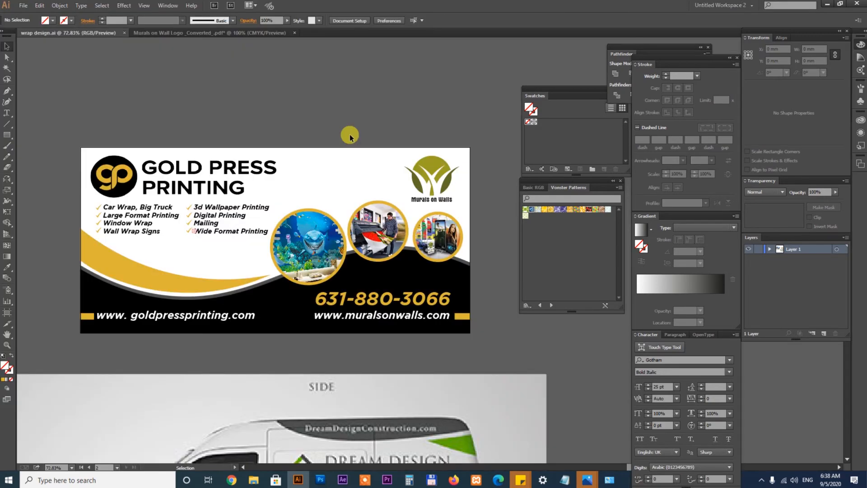
- Export only artboard 2 as a JPEG named wrap design into the project's New folder, using artboards with a range
key(shift+o)
click(20, 6)
click(29, 182)
click(242, 204)
click(75, 246)
click(73, 218)
click(82, 238)
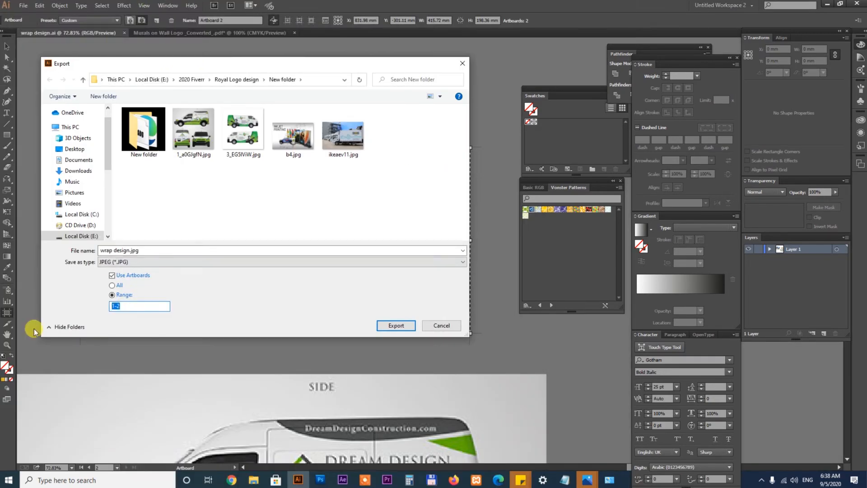
click(357, 267)
click(401, 322)
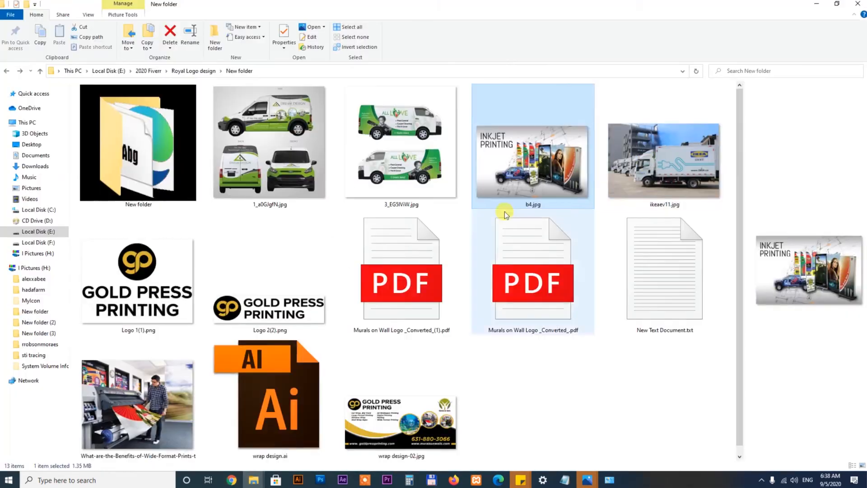
- Open the truck photo ikeaev11.jpg in Photoshop and place wrap design-02.jpg from the project folder into it
mouse_move(507, 209)
mouse_down()
mouse_move(324, 484)
mouse_move(452, 42)
mouse_up()
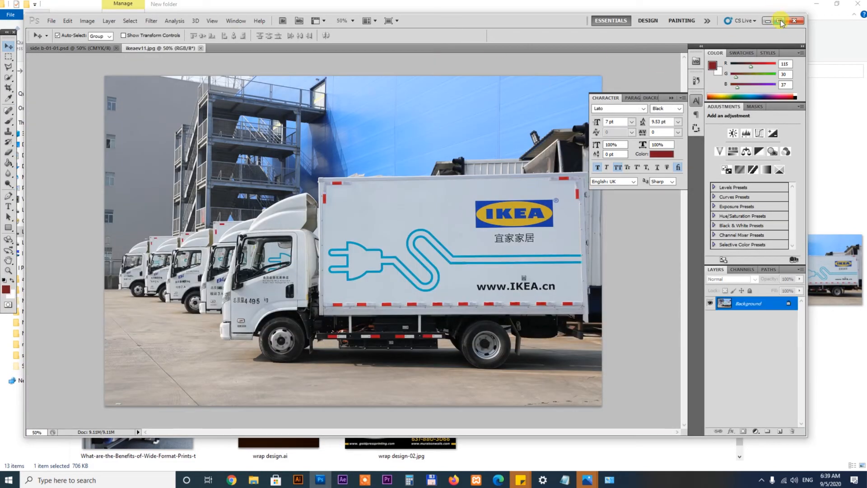
click(780, 21)
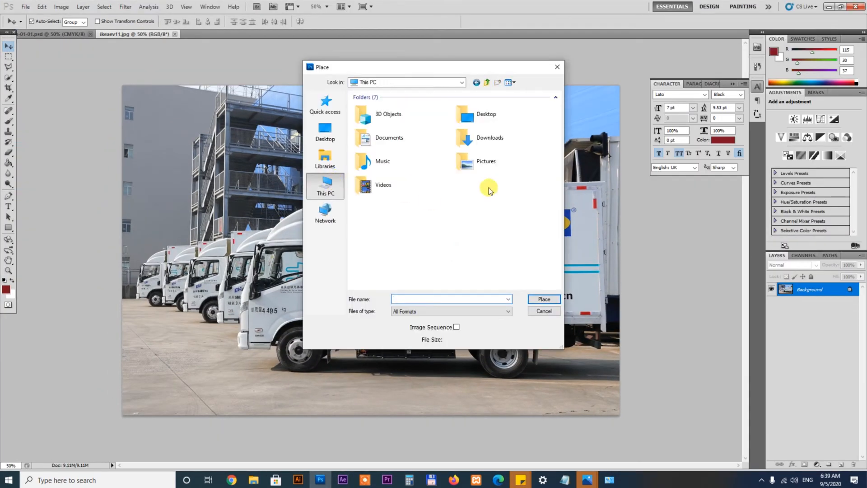
double_click(487, 188)
double_click(430, 236)
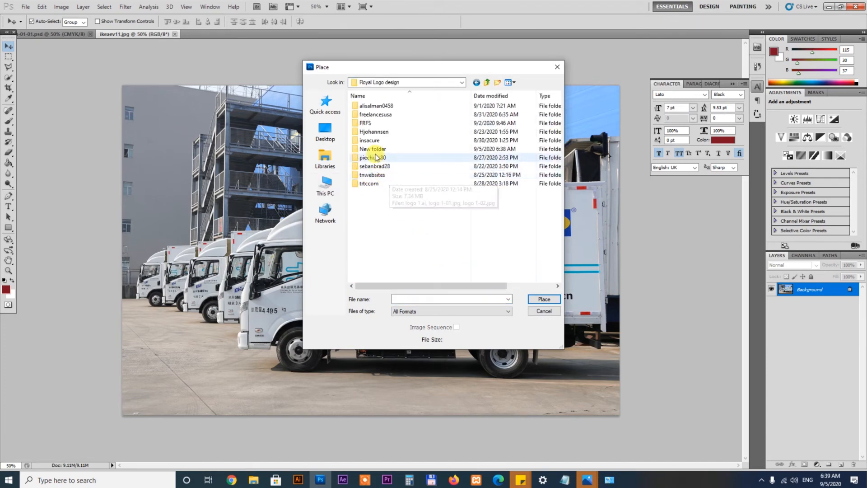
double_click(378, 149)
double_click(373, 266)
- Scale the placed wrap design over the truck's cargo box and distort its corners to match the side panel
drag(579, 231, 563, 237)
right_click(602, 215)
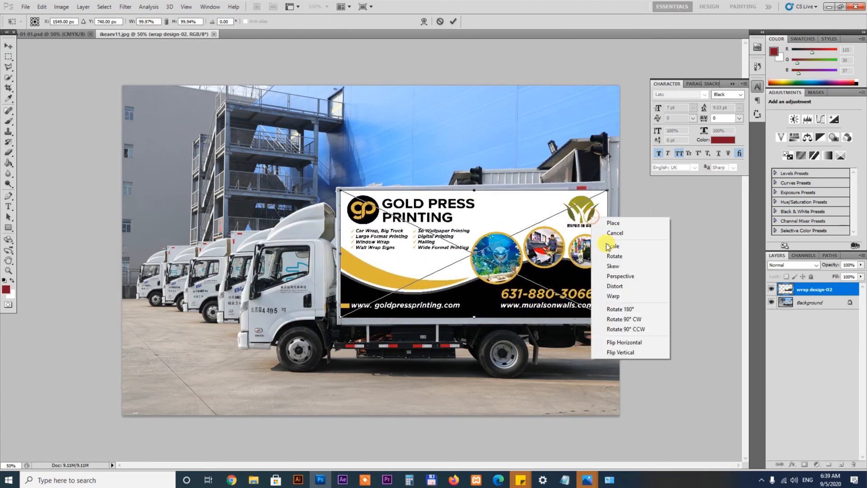
click(615, 287)
mouse_move(606, 190)
mouse_down()
mouse_move(589, 197)
mouse_move(600, 187)
mouse_up()
drag(606, 317, 601, 313)
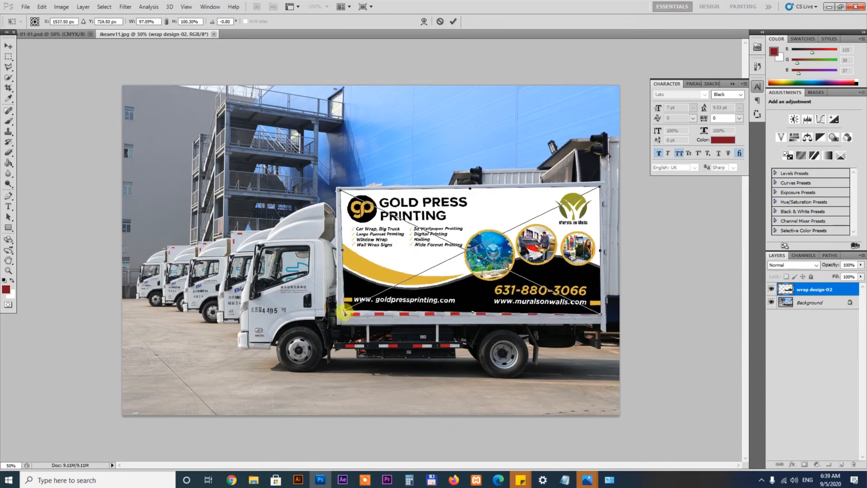
drag(339, 317, 344, 315)
- Fine-tune the wrap's distorted corners against the inner edges of the truck's panel frame and commit the placement
key(ctrl+plus)
key(ctrl+plus)
key(ctrl+plus)
key(ctrl+plus)
drag(311, 252, 382, 18)
drag(272, 393, 255, 383)
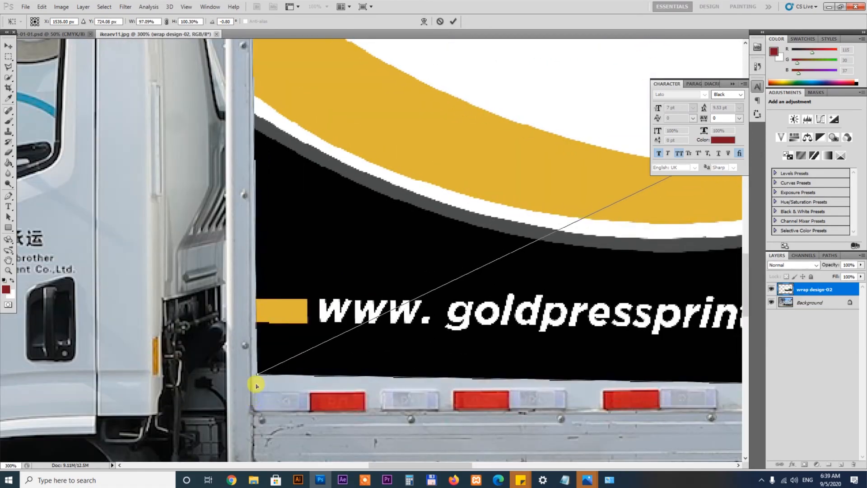
drag(677, 370, 334, 373)
drag(498, 395, 495, 382)
drag(456, 86, 474, 402)
drag(456, 86, 476, 407)
drag(529, 264, 507, 265)
drag(136, 280, 719, 266)
drag(136, 280, 718, 271)
drag(194, 291, 253, 329)
drag(182, 240, 182, 246)
key(Return)
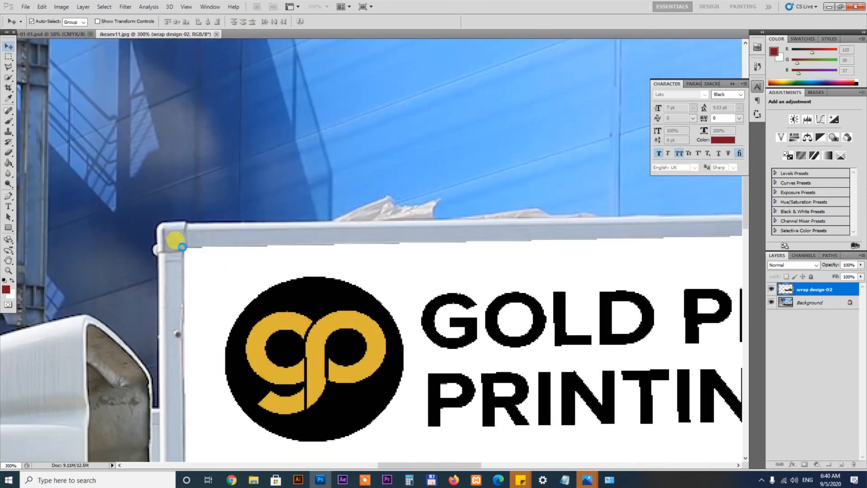
- Save a copy of the truck mockup as a JPEG named 123 in the project folder
key(ctrl+0)
click(23, 8)
click(42, 144)
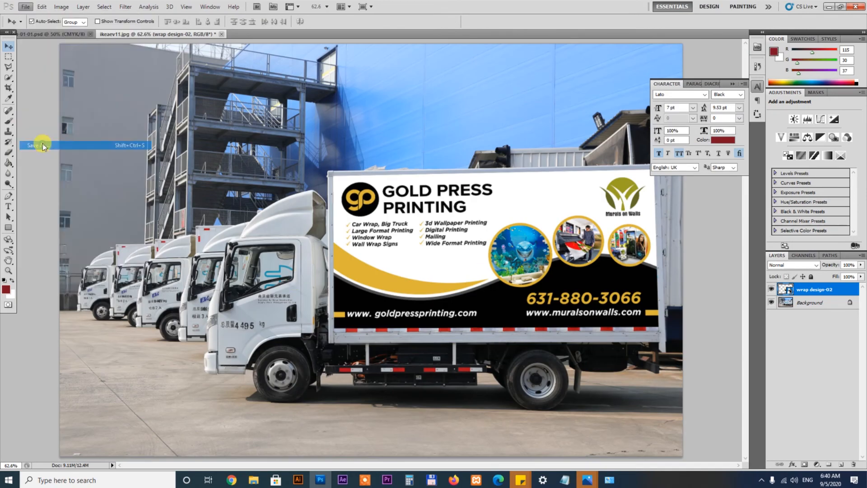
click(420, 240)
click(410, 302)
triple_click(425, 225)
text(001)
key(Return)
key(Return)
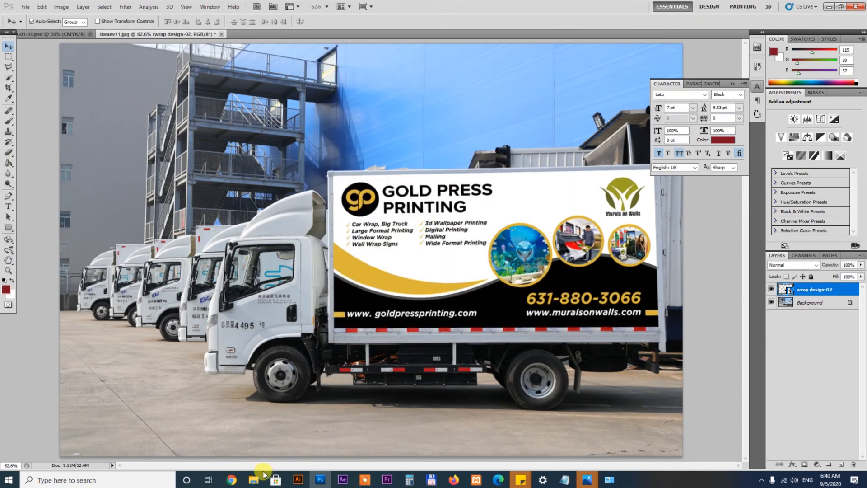
- Open the exported wrap design-02.jpg from the project folder and examine the finished layout in the Photos viewer
click(253, 480)
click(332, 449)
click(254, 479)
click(406, 442)
double_click(547, 407)
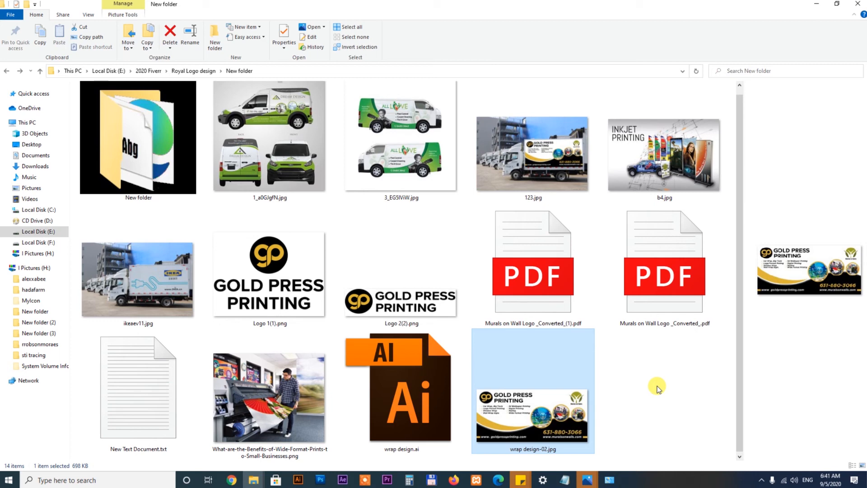
click(592, 483)
click(528, 415)
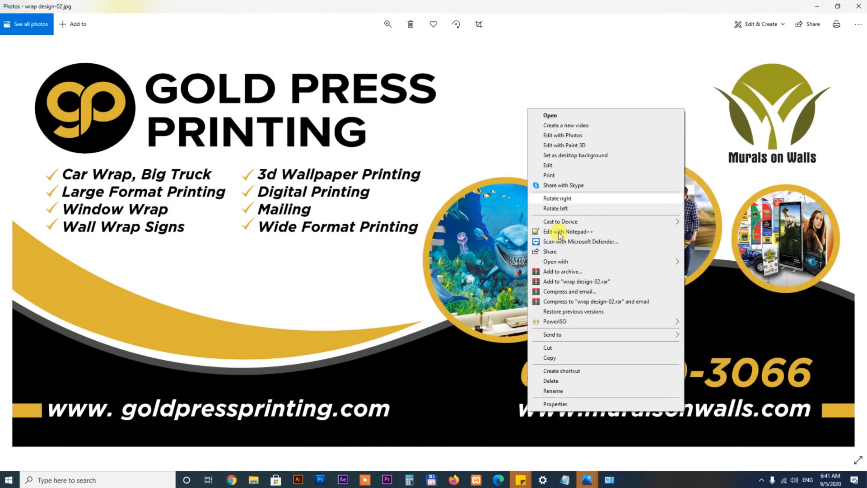
click(719, 291)
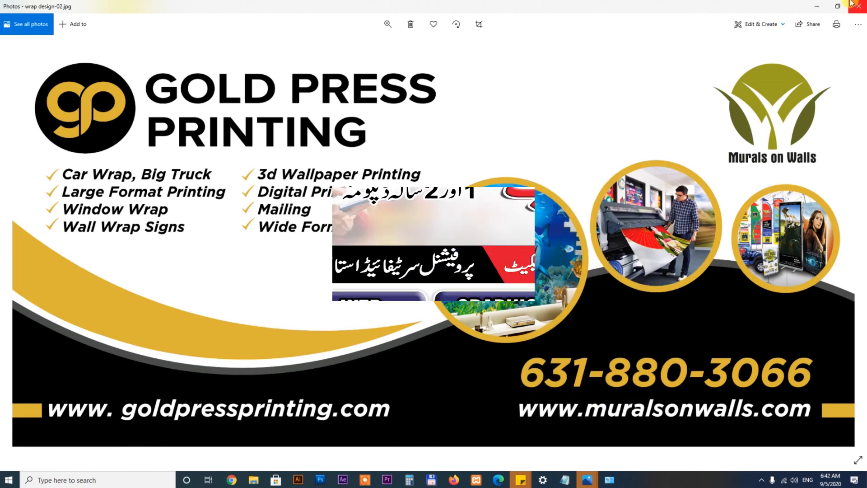